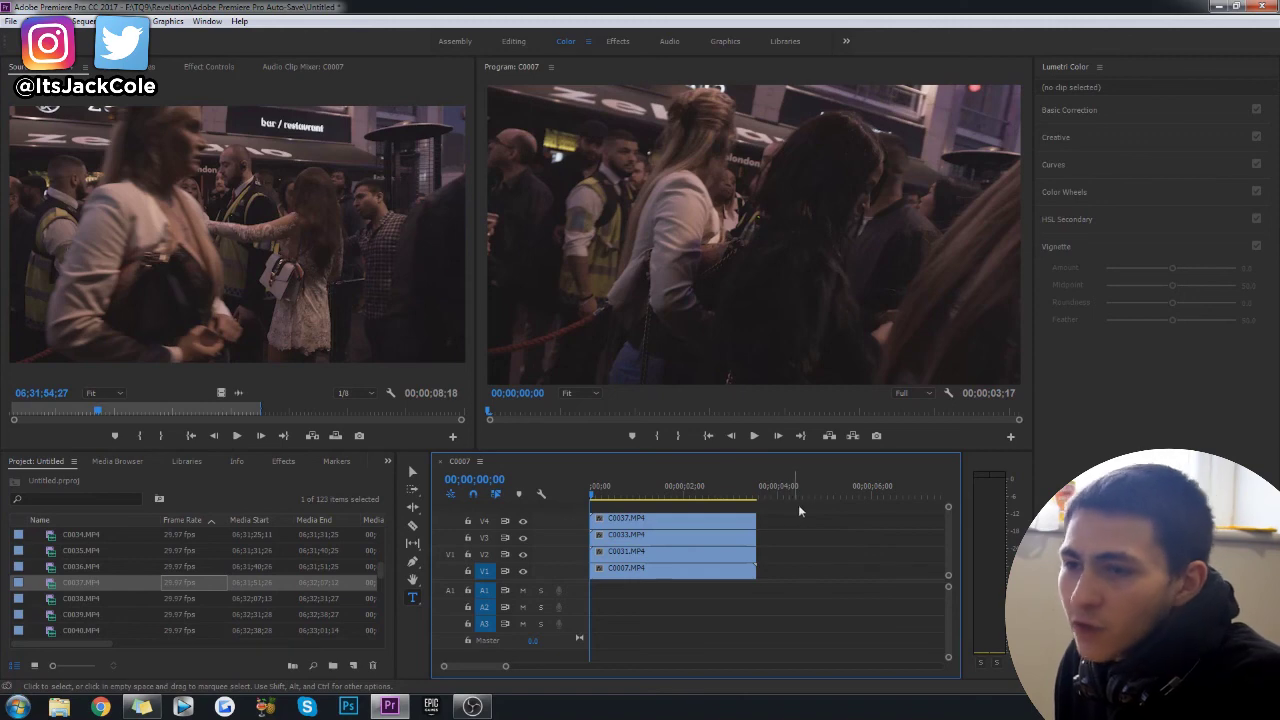
{"action": "left_click", "coordinate": [634, 496]}
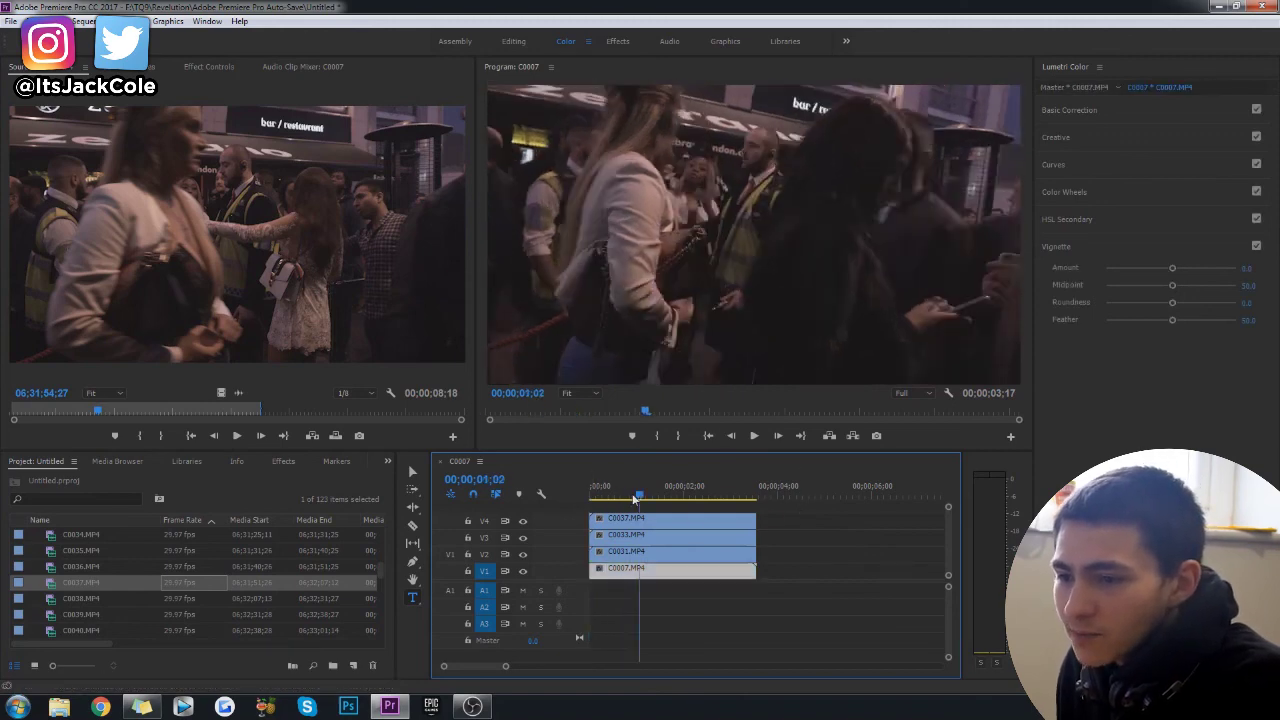
{"action": "left_click_drag", "start_coordinate": [634, 496], "coordinate": [552, 496]}
{"action": "left_click", "coordinate": [803, 538]}
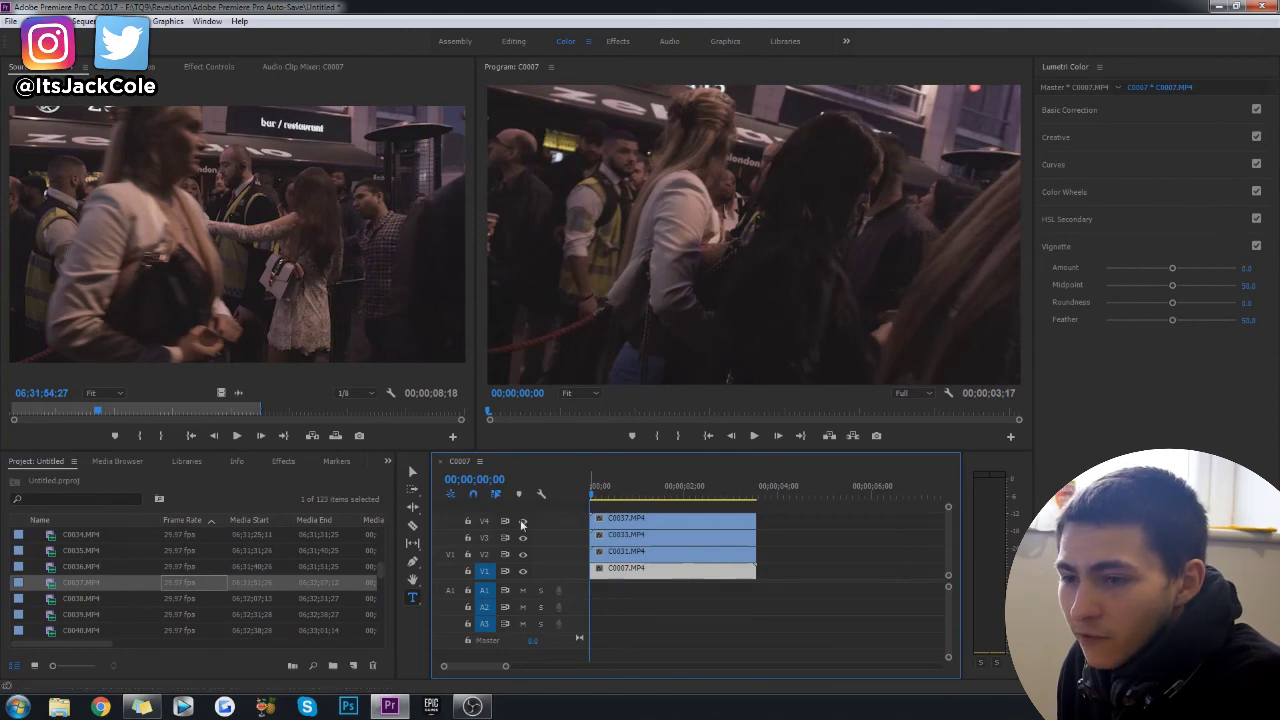
{"action": "left_click", "coordinate": [522, 521]}
{"action": "left_click", "coordinate": [522, 538]}
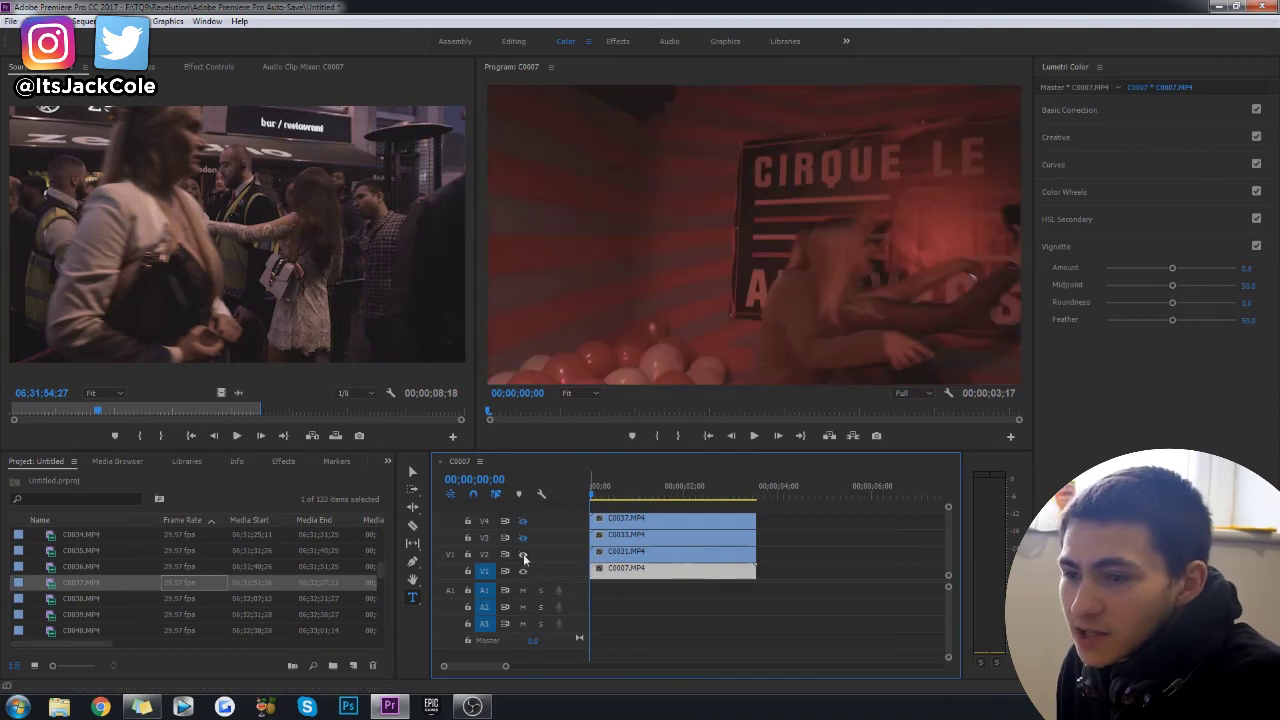
{"action": "left_click", "coordinate": [522, 555]}
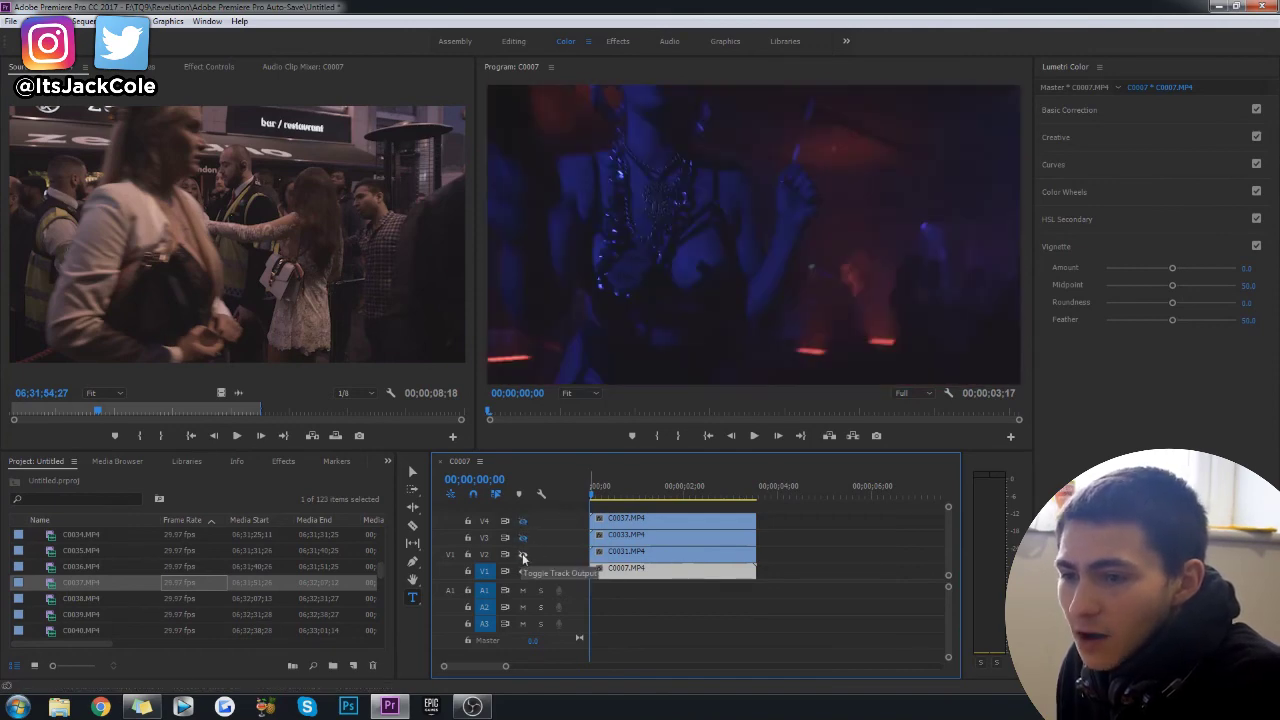
{"action": "left_click", "coordinate": [522, 555]}
{"action": "left_click", "coordinate": [522, 538]}
{"action": "left_click", "coordinate": [522, 521]}
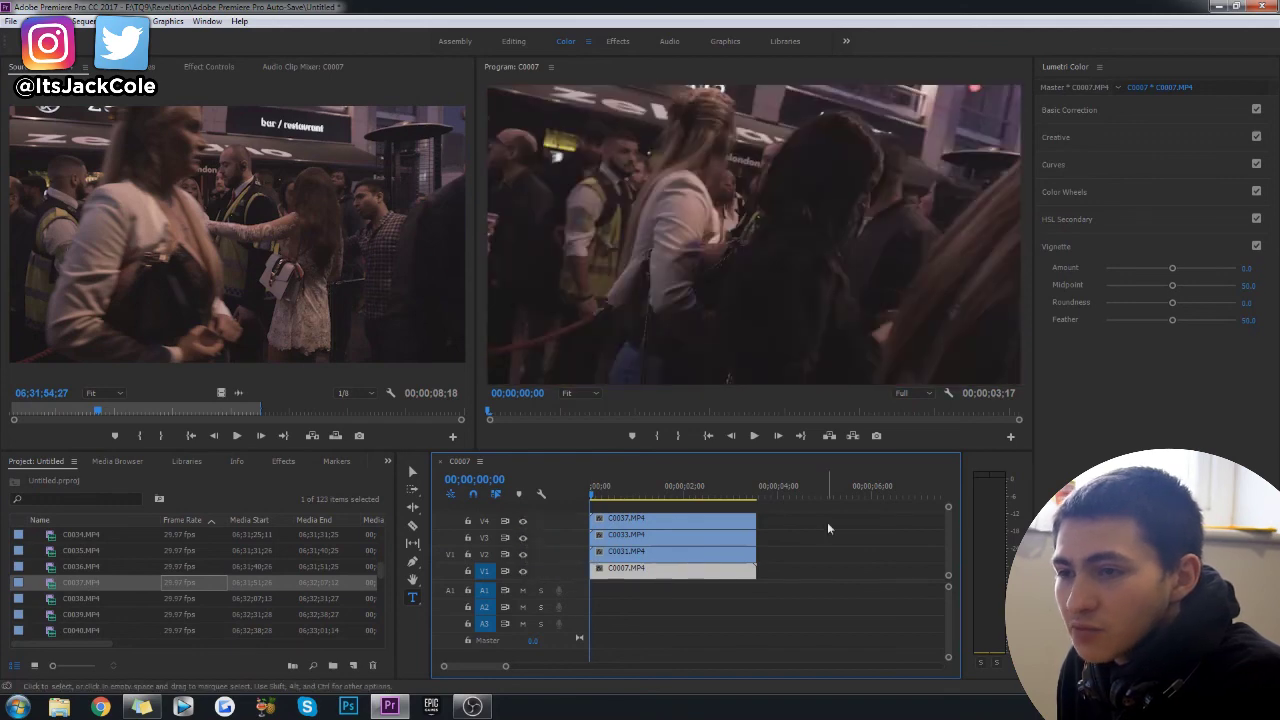
{"action": "left_click", "coordinate": [827, 522]}
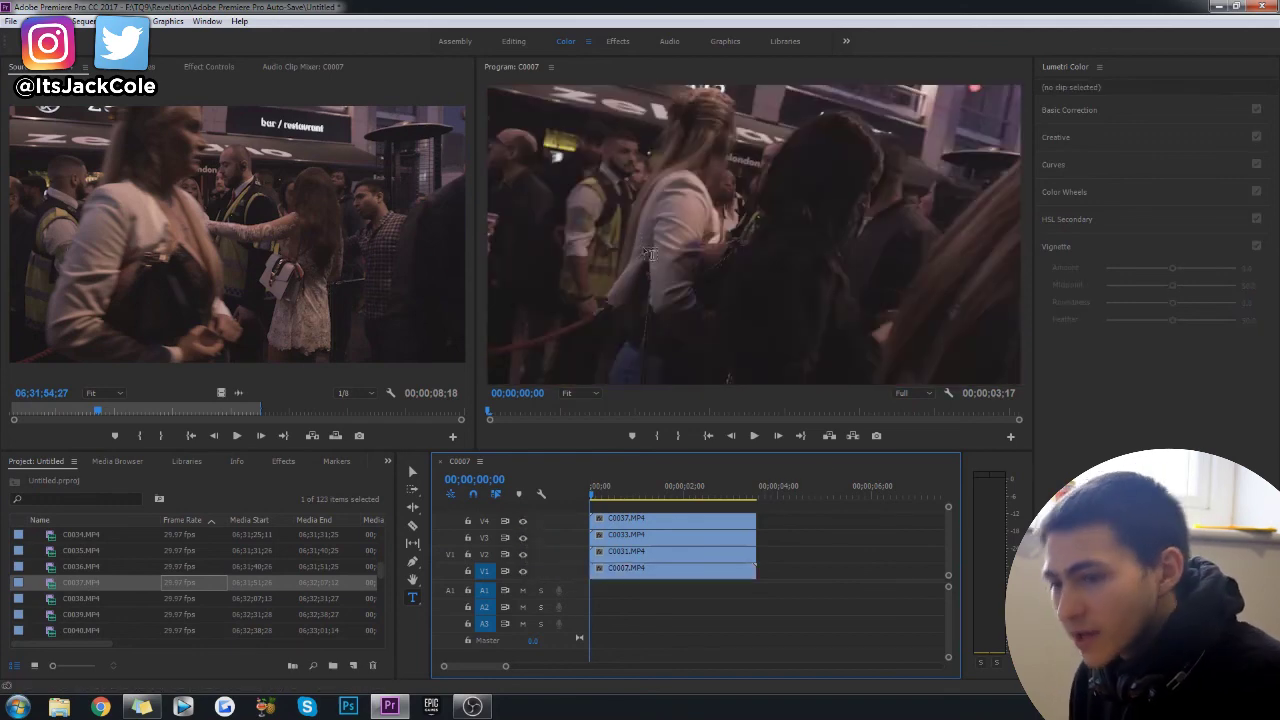
{"action": "left_click_drag", "start_coordinate": [792, 583], "coordinate": [650, 510]}
{"action": "left_click", "coordinate": [875, 566]}
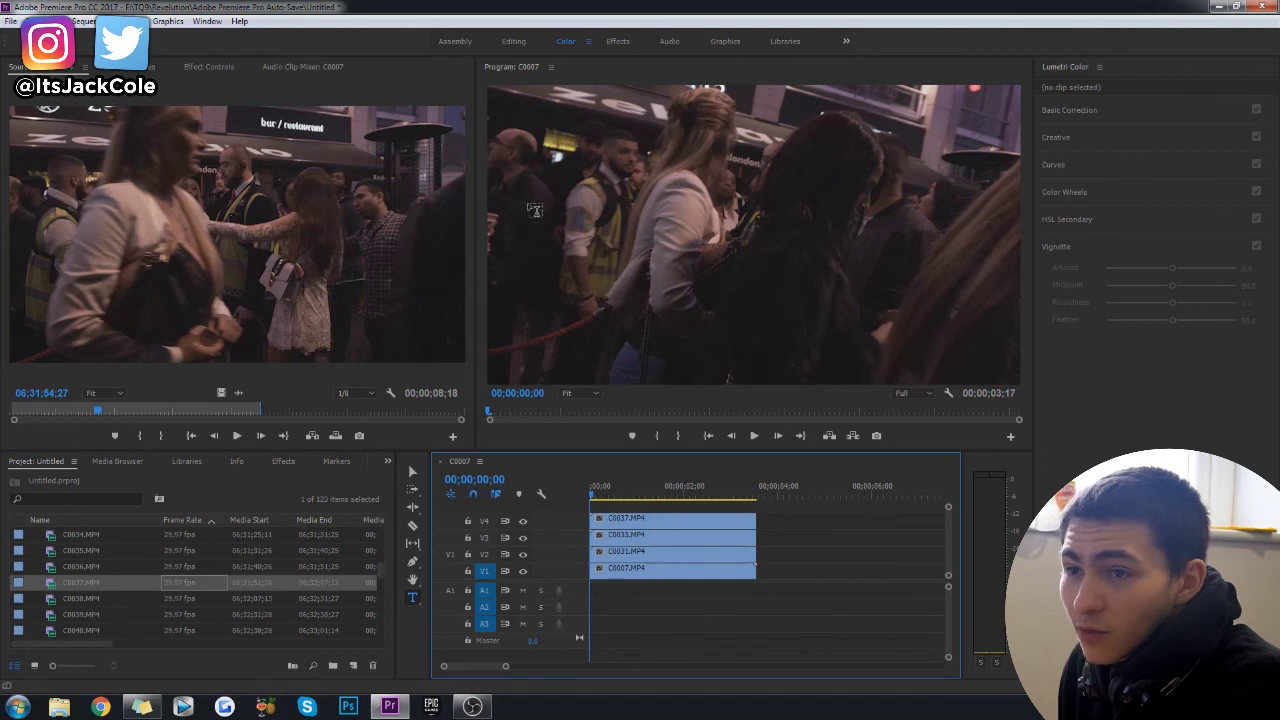
{"action": "left_click", "coordinate": [740, 234]}
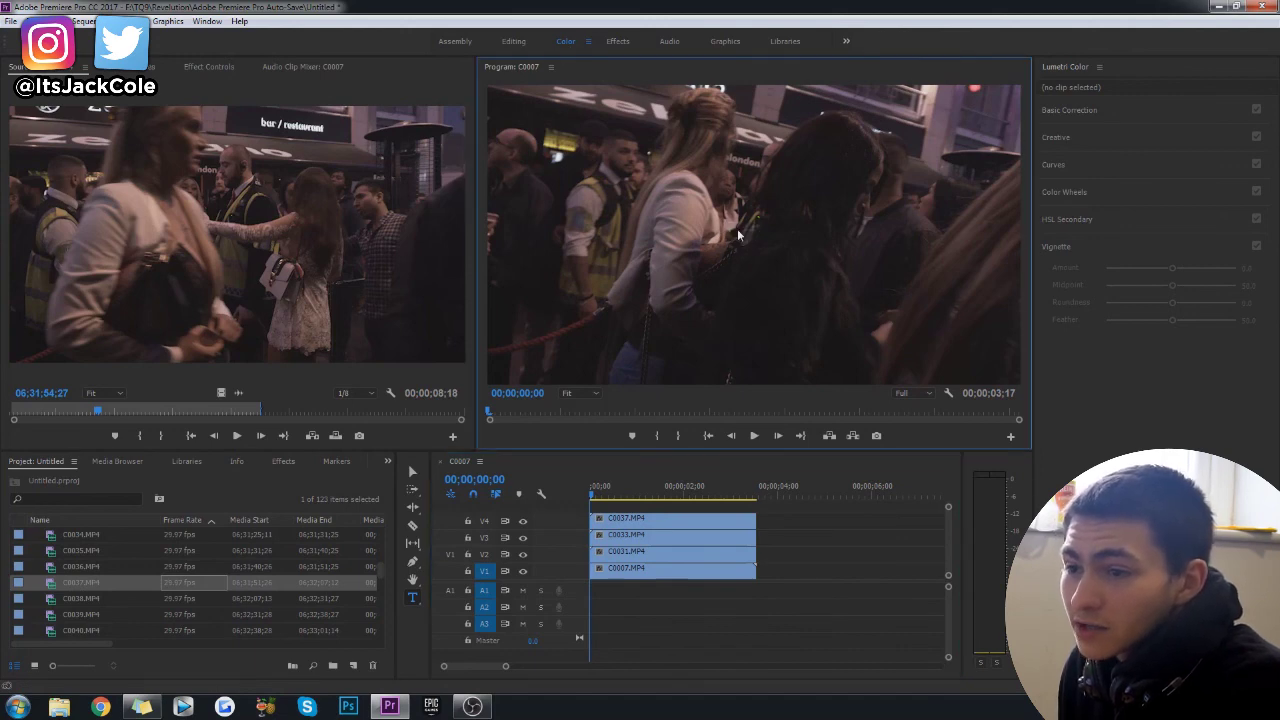
Step: Create a new text title reading JACK over the clips on track V5
{"action": "left_click", "coordinate": [740, 234]}
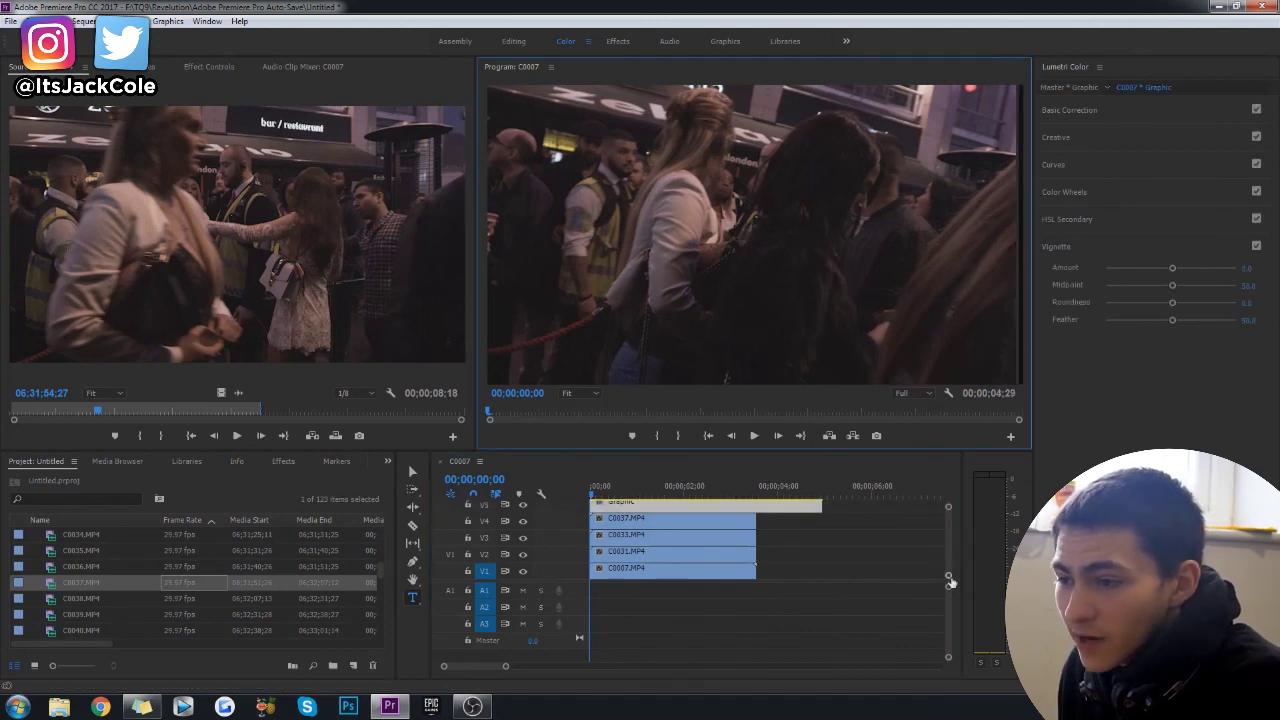
{"action": "left_click_drag", "start_coordinate": [948, 577], "coordinate": [949, 593]}
{"action": "left_click", "coordinate": [757, 217]}
{"action": "type", "text": "JACK"}
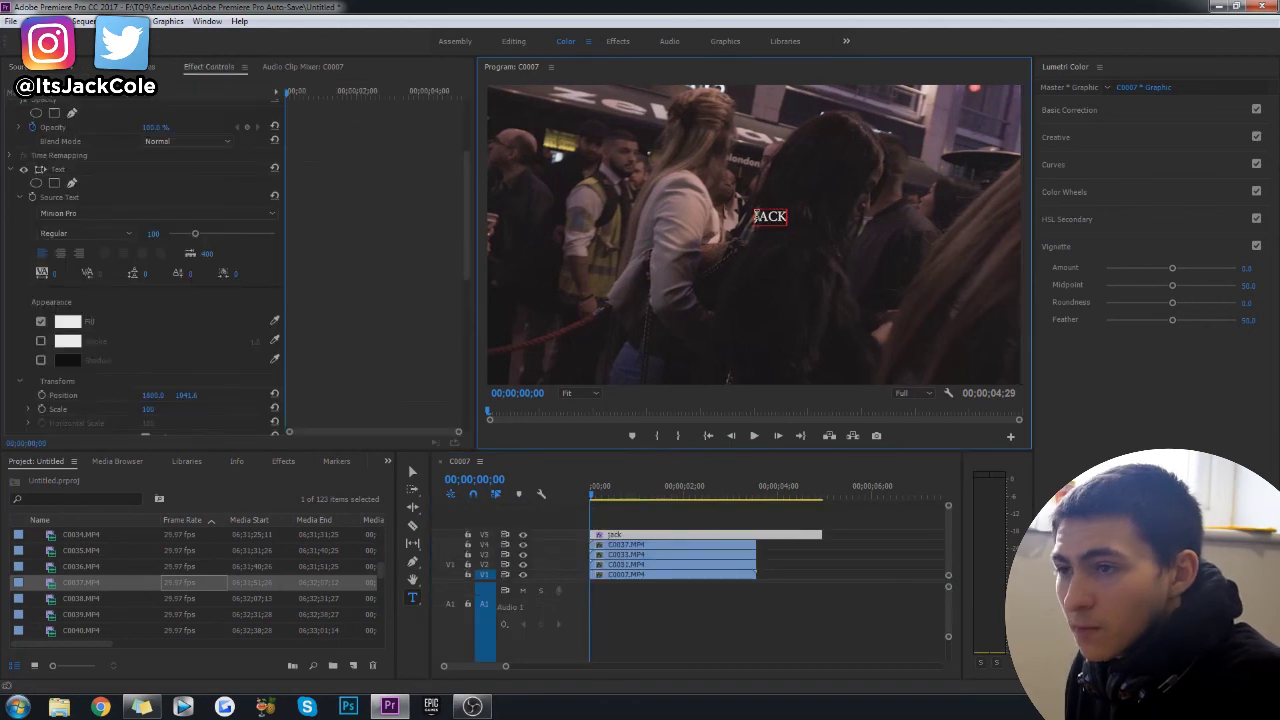
Step: Set JACK in Gotham Bold at font size 400 and scale it to 234
{"action": "left_click", "coordinate": [120, 213]}
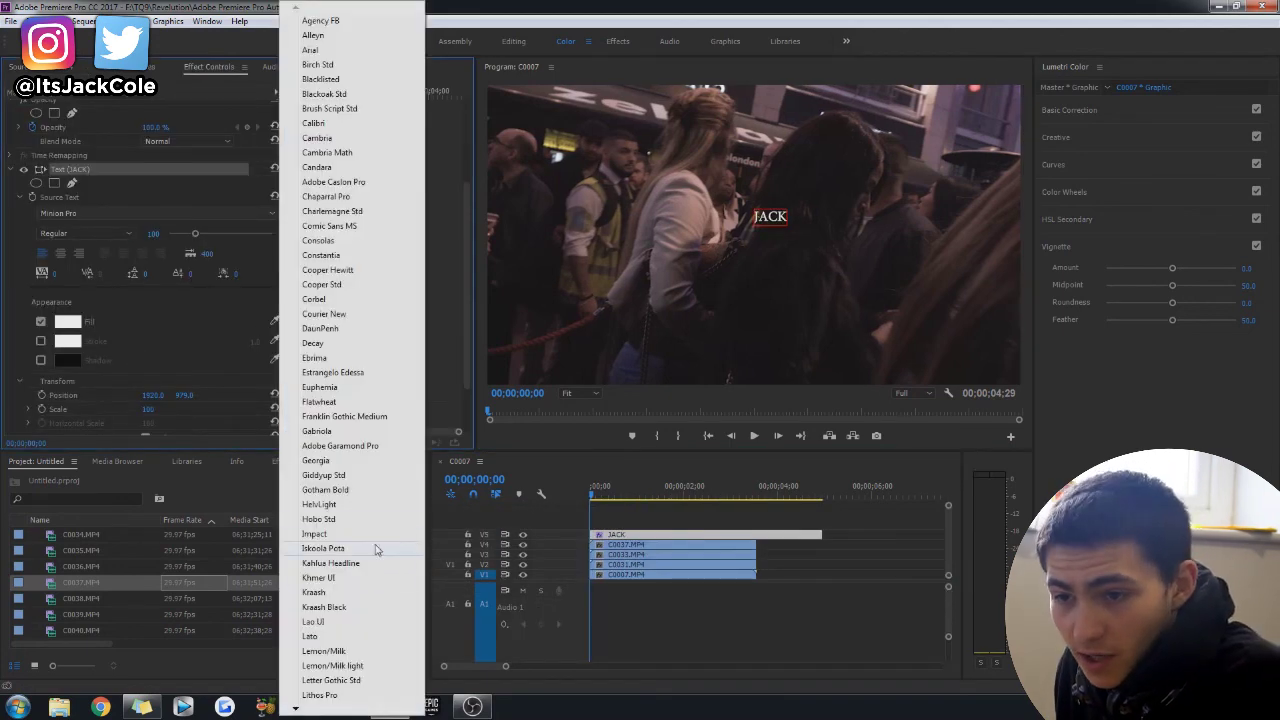
{"action": "left_click", "coordinate": [351, 491]}
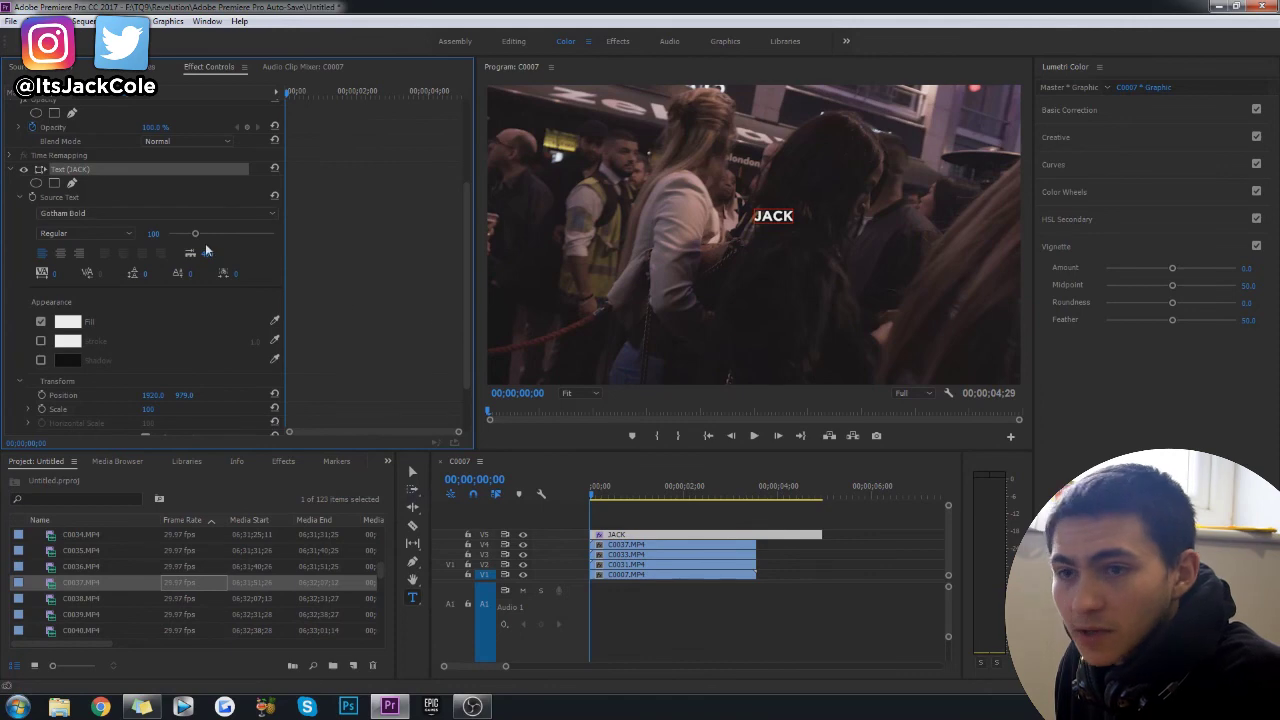
{"action": "left_click_drag", "start_coordinate": [204, 232], "coordinate": [286, 239]}
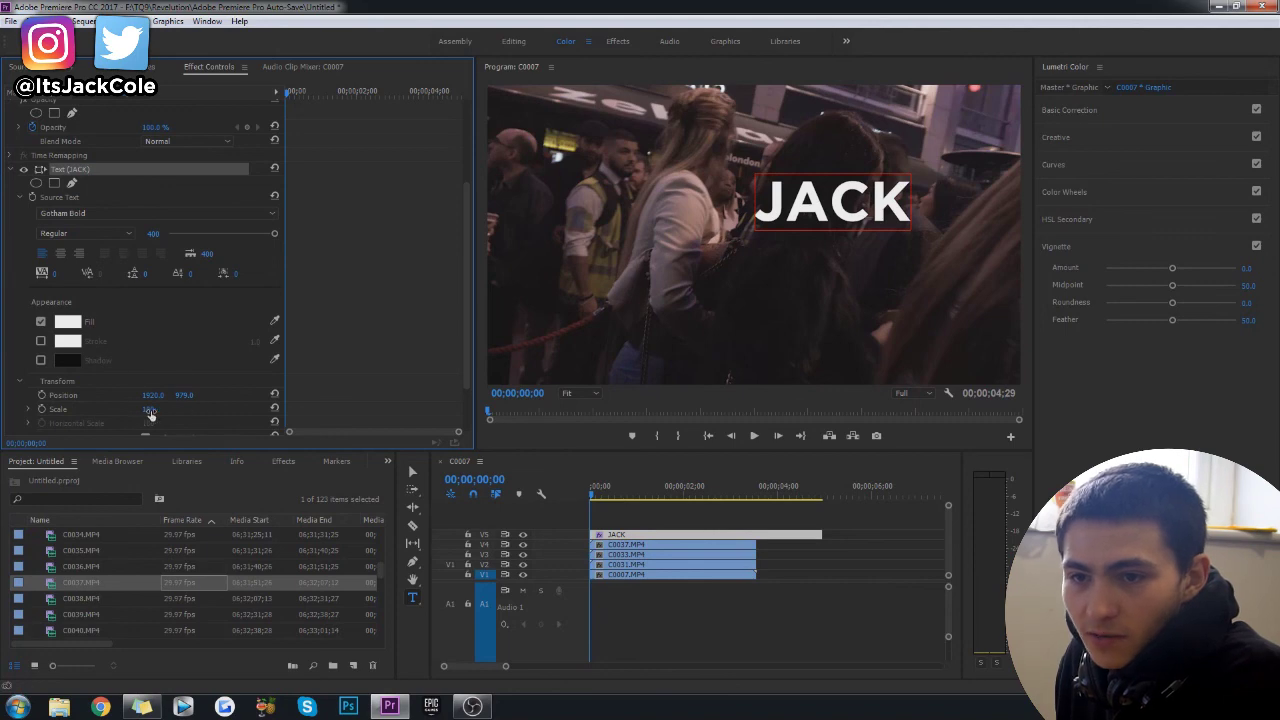
{"action": "left_click_drag", "start_coordinate": [149, 410], "coordinate": [283, 410]}
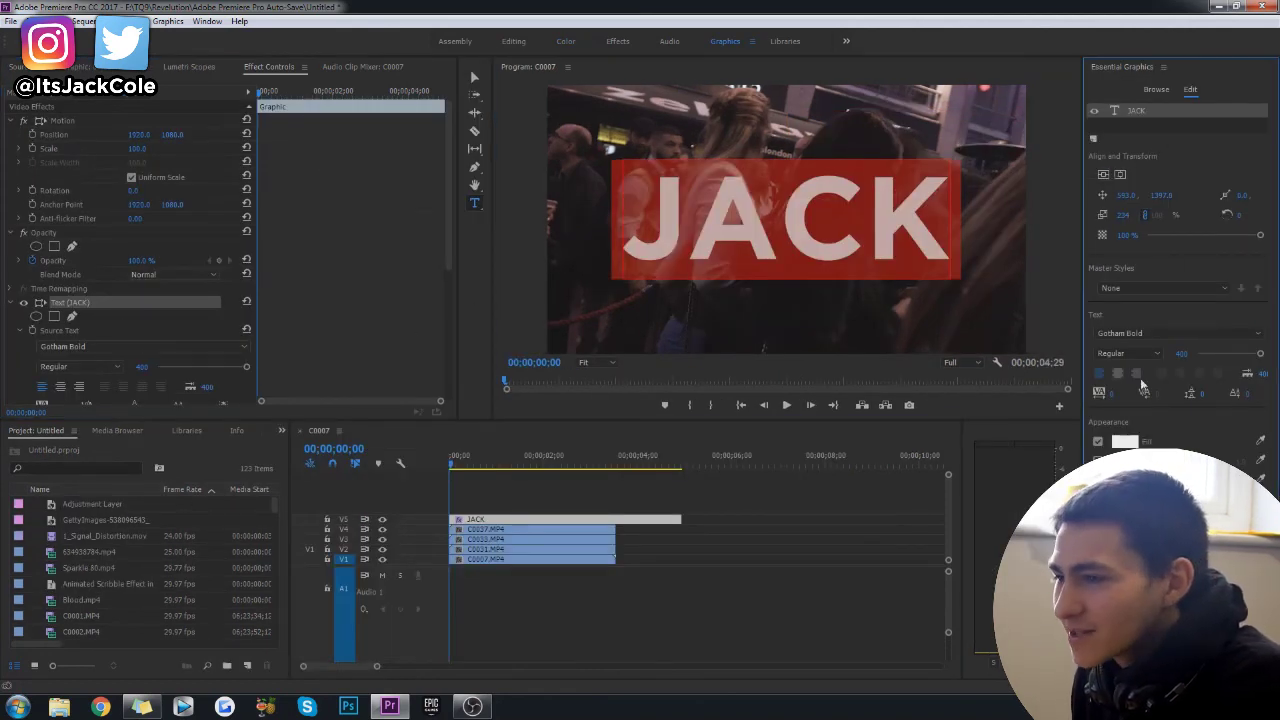
Step: Scale the JACK title up to 359 and centre it vertically and horizontally
{"action": "scroll", "coordinate": [150, 300], "scroll_direction": "down", "scroll_amount": 3}
{"action": "scroll", "coordinate": [150, 330], "scroll_direction": "down", "scroll_amount": 2}
{"action": "left_click", "coordinate": [138, 343]}
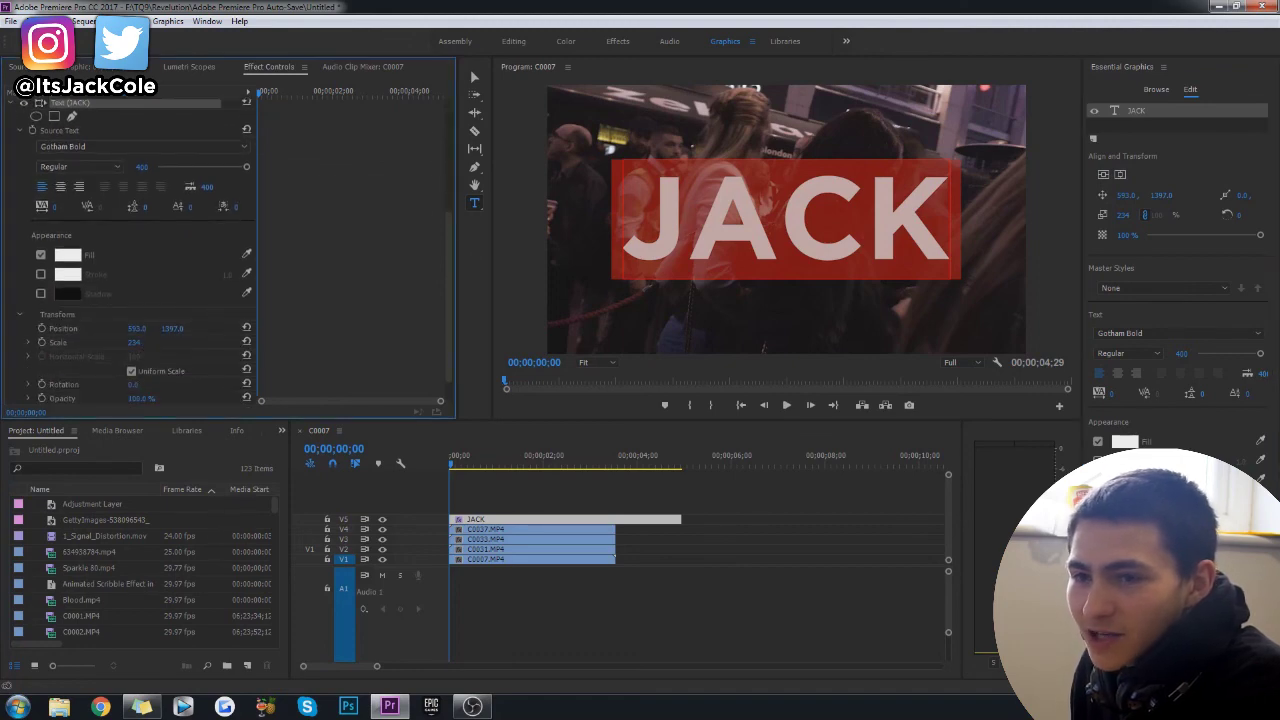
{"action": "left_click_drag", "start_coordinate": [138, 343], "coordinate": [148, 343]}
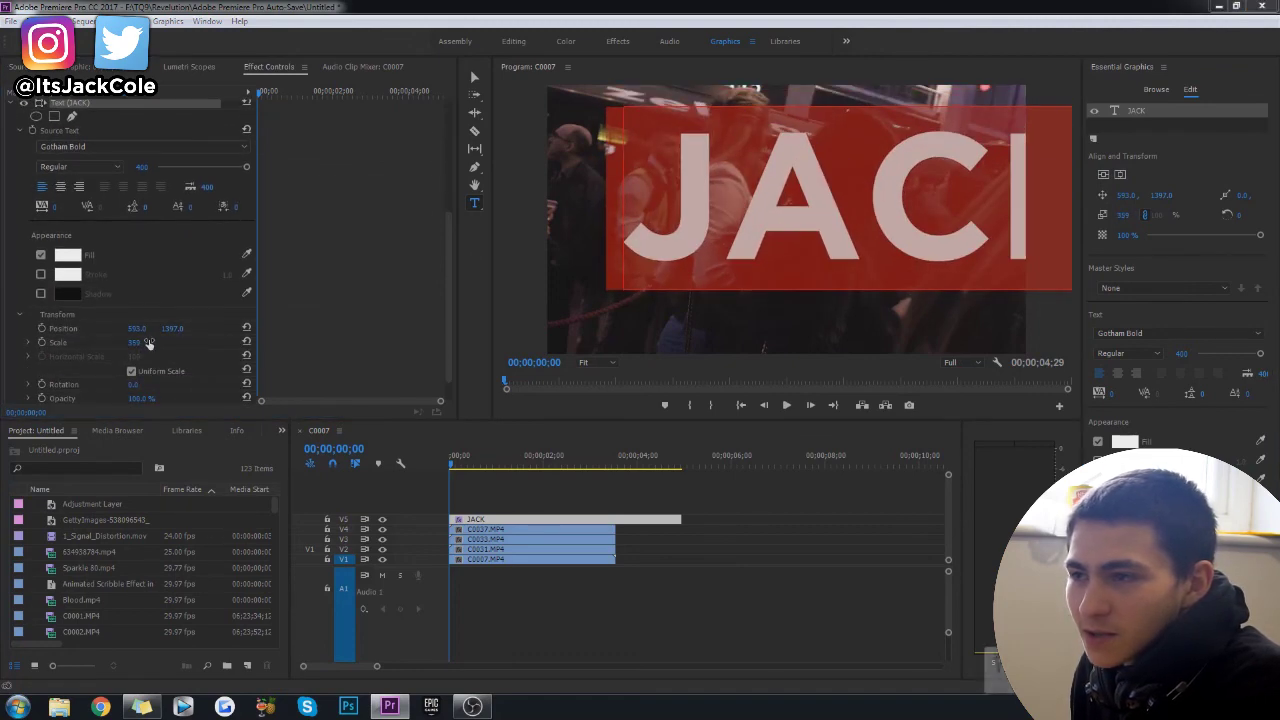
{"action": "left_click", "coordinate": [1103, 175]}
{"action": "left_click", "coordinate": [1121, 175]}
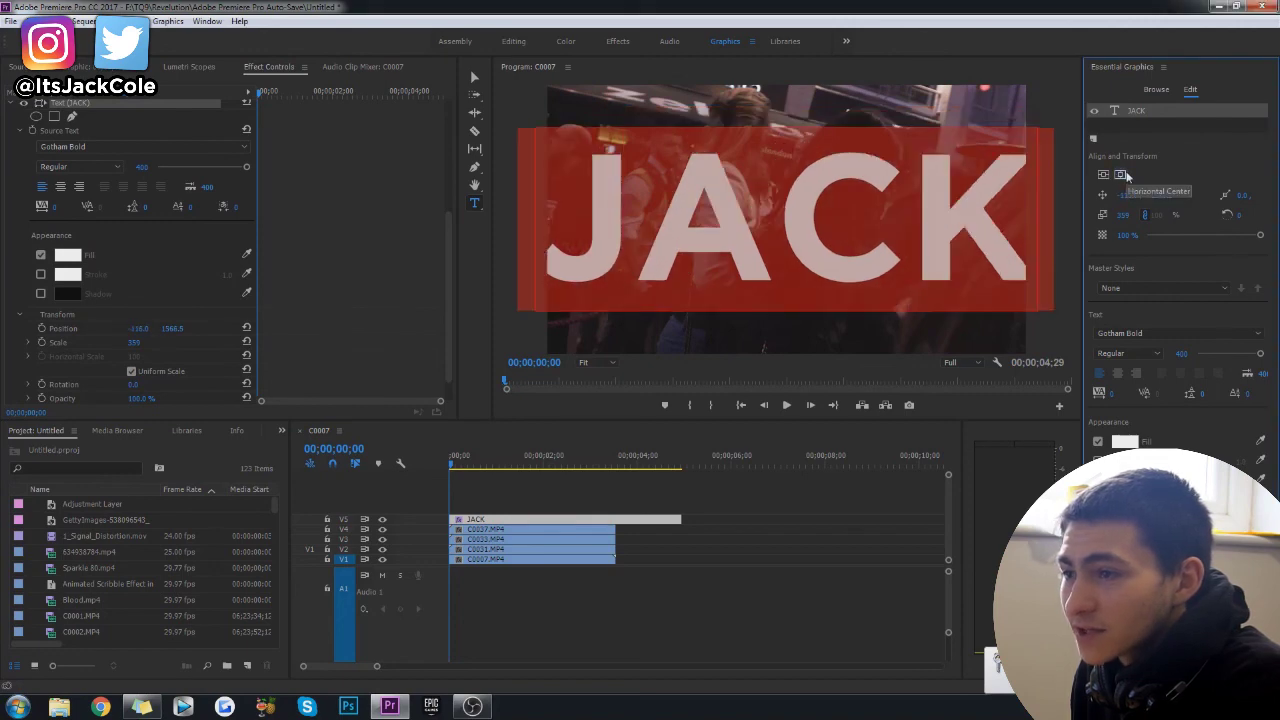
Step: Set the title scale to 305 and shift the JACK text right to re-centre it
{"action": "left_click", "coordinate": [150, 343]}
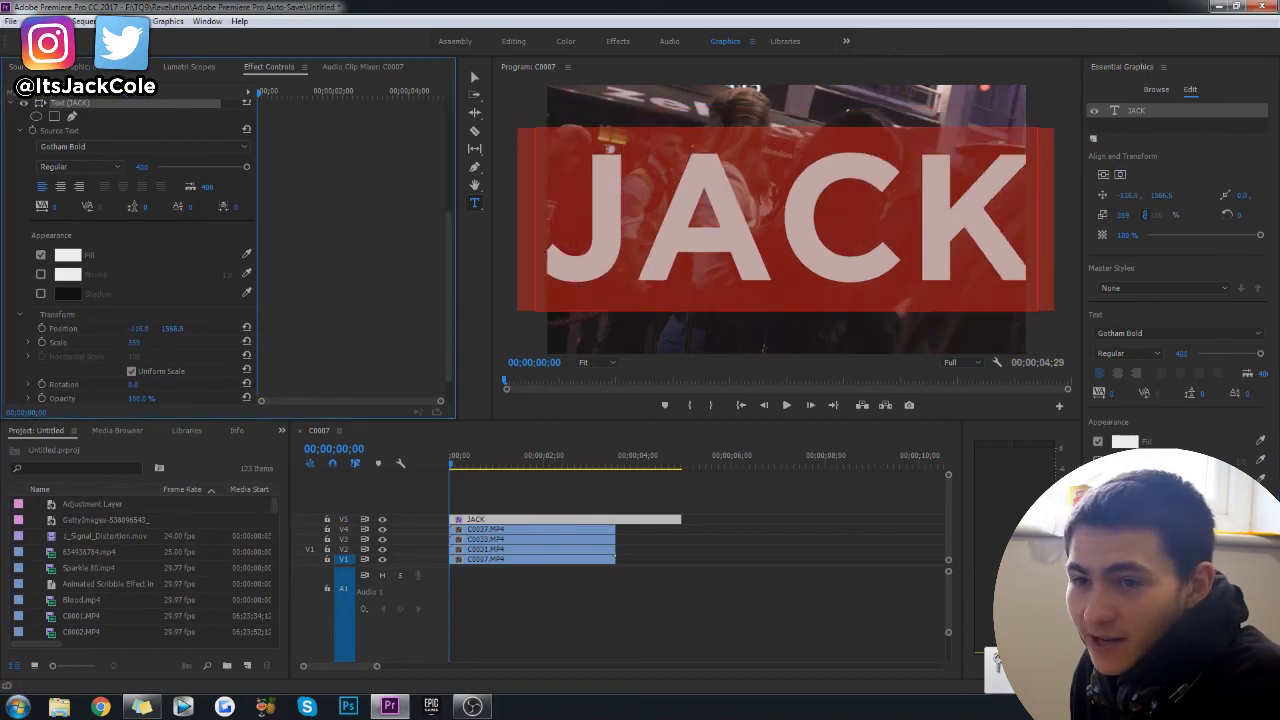
{"action": "type", "text": "305"}
{"action": "key", "text": "Return"}
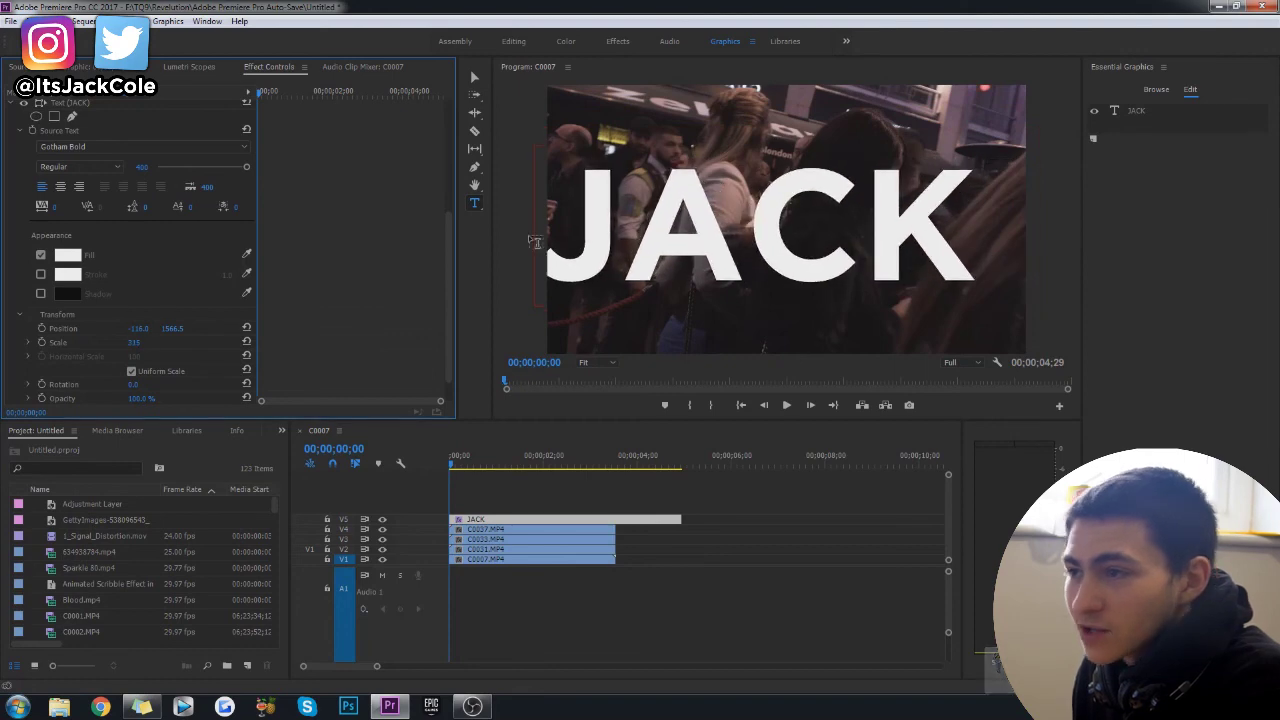
{"action": "left_click", "coordinate": [1136, 117]}
{"action": "left_click_drag", "start_coordinate": [1128, 195], "coordinate": [1190, 195]}
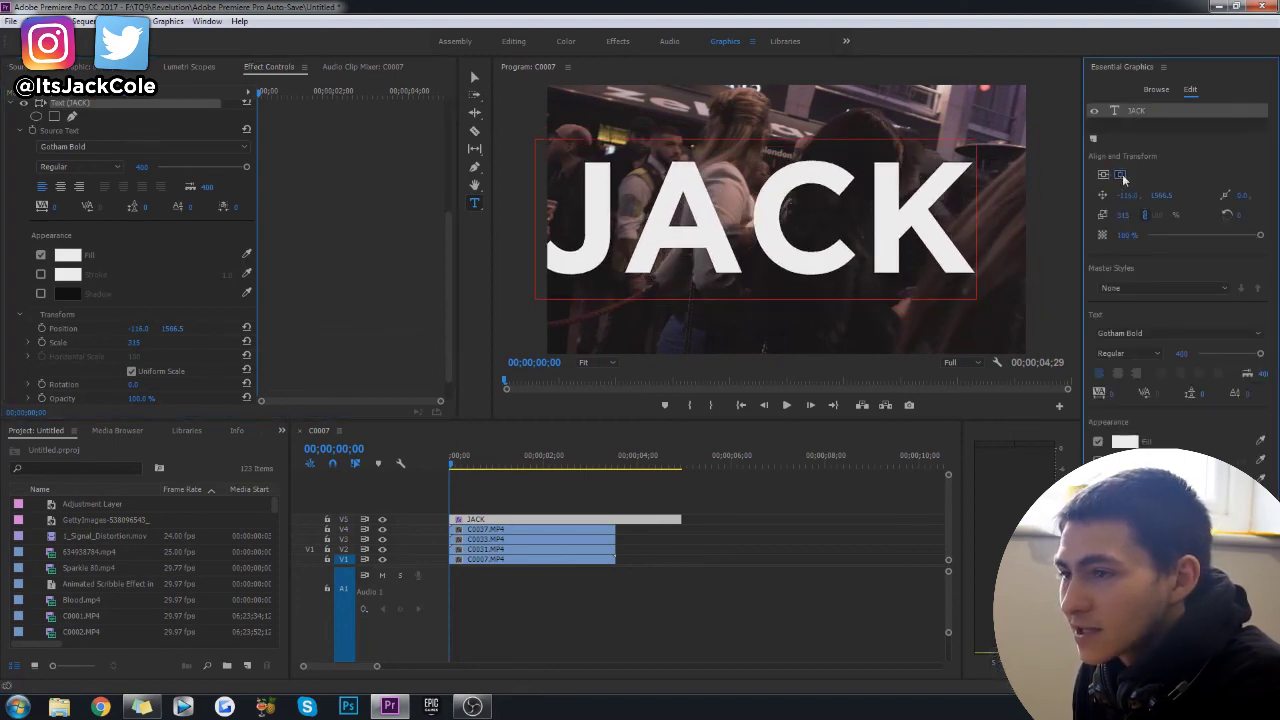
{"action": "left_click", "coordinate": [679, 576]}
{"action": "left_click", "coordinate": [572, 519]}
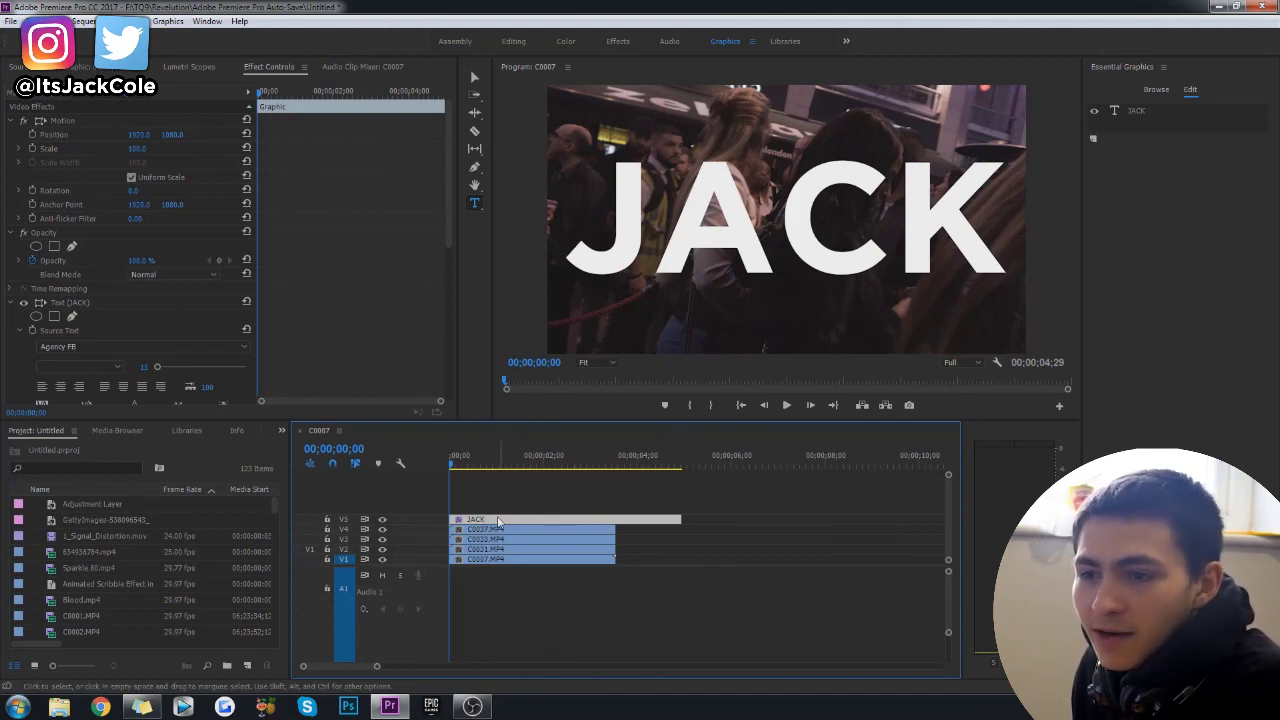
Step: Add a new rectangle shape layer to the graphic and fill it with black
{"action": "left_click", "coordinate": [168, 21]}
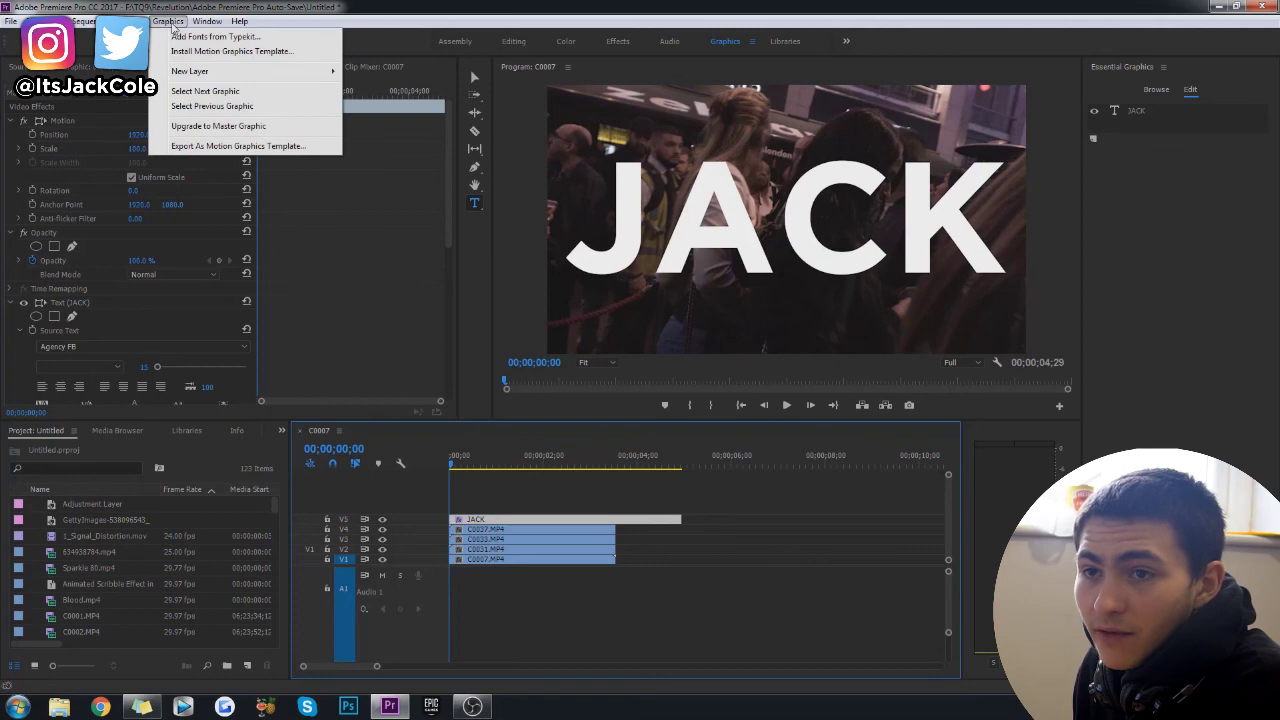
{"action": "mouse_move", "coordinate": [202, 74]}
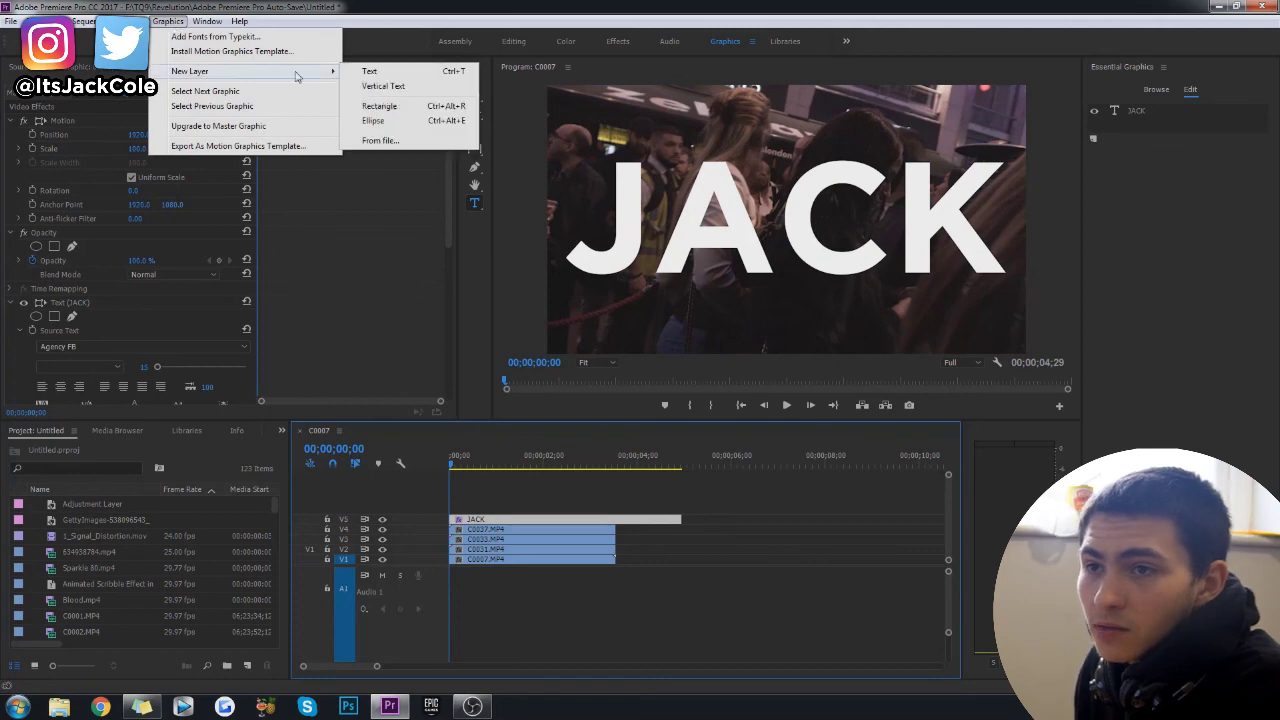
{"action": "left_click", "coordinate": [379, 106]}
{"action": "left_click", "coordinate": [1122, 306]}
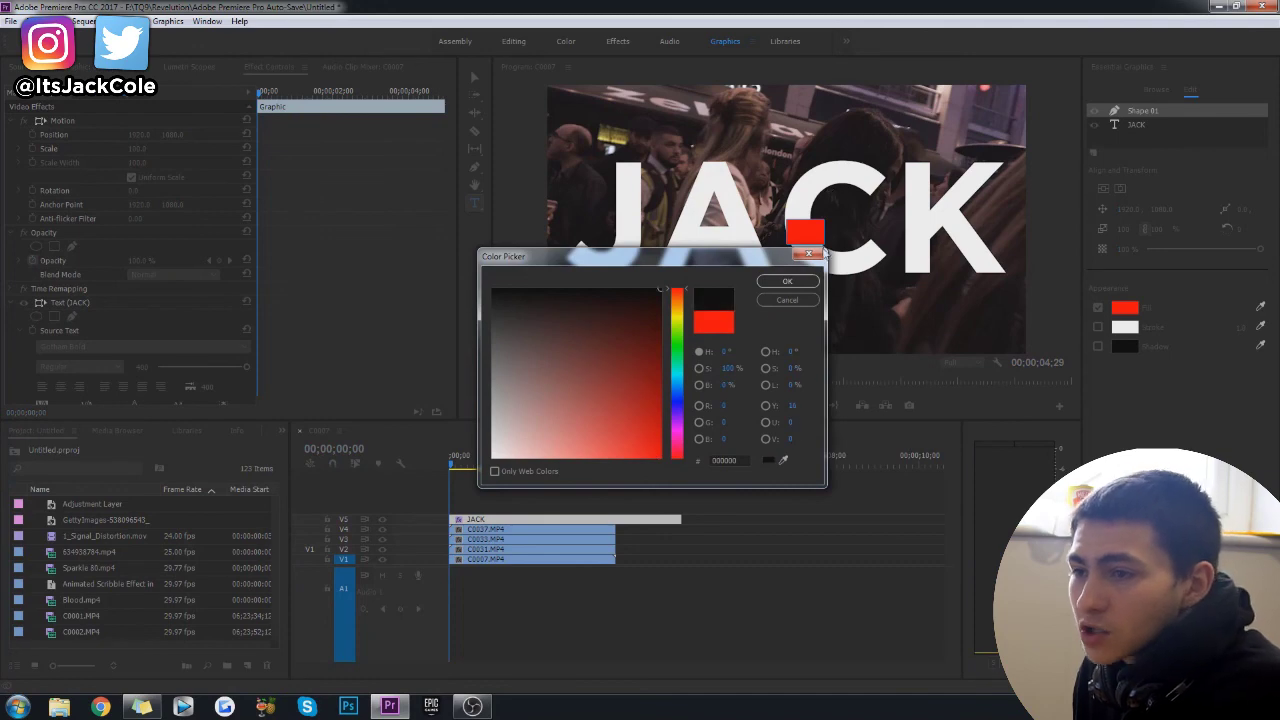
{"action": "left_click", "coordinate": [787, 281]}
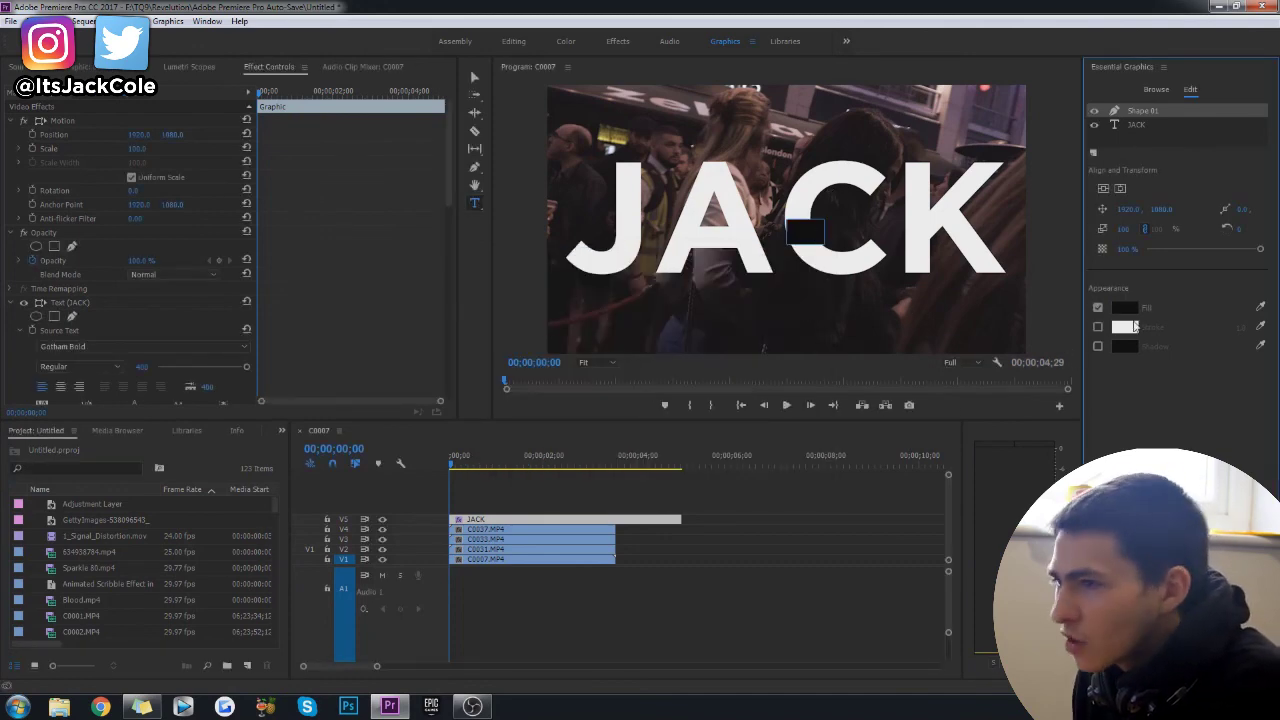
Step: Review the title's settings in Effect Controls, then deselect the JACK title clip
{"action": "scroll", "coordinate": [200, 302], "scroll_direction": "down", "scroll_amount": 1}
{"action": "scroll", "coordinate": [200, 302], "scroll_direction": "down", "scroll_amount": 1}
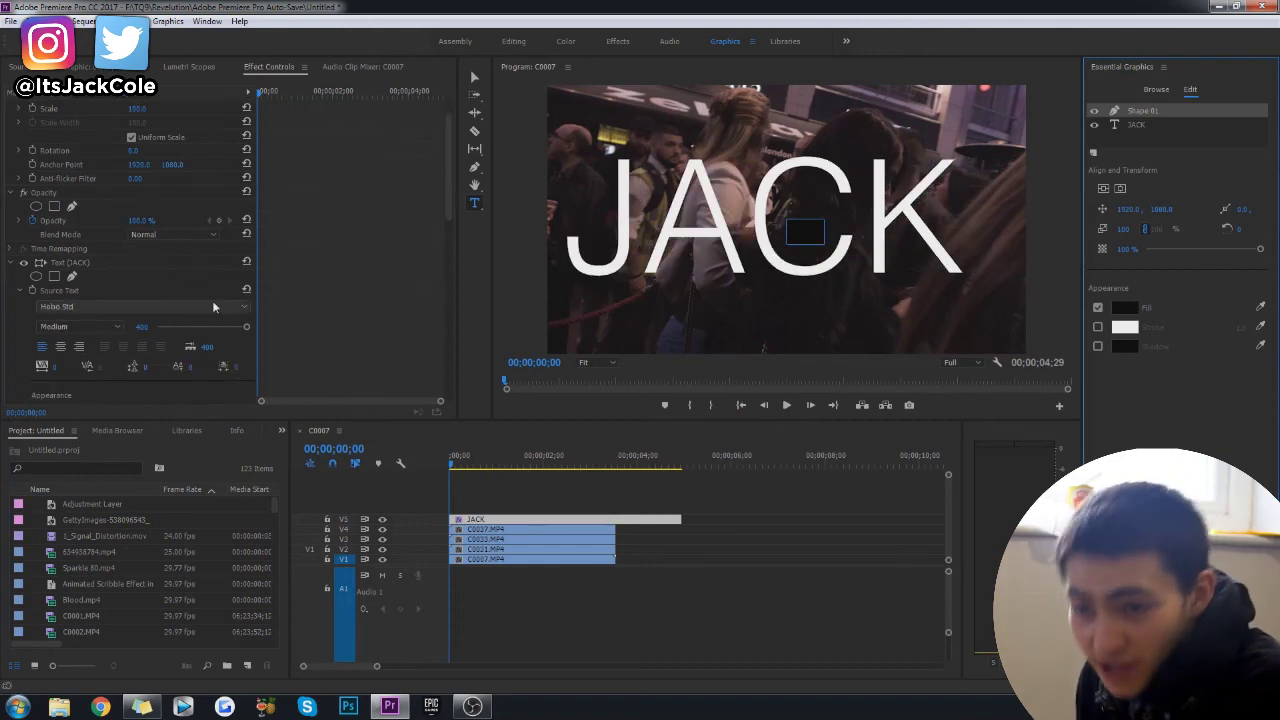
{"action": "scroll", "coordinate": [200, 302], "scroll_direction": "down", "scroll_amount": 1}
{"action": "scroll", "coordinate": [220, 307], "scroll_direction": "up", "scroll_amount": 3}
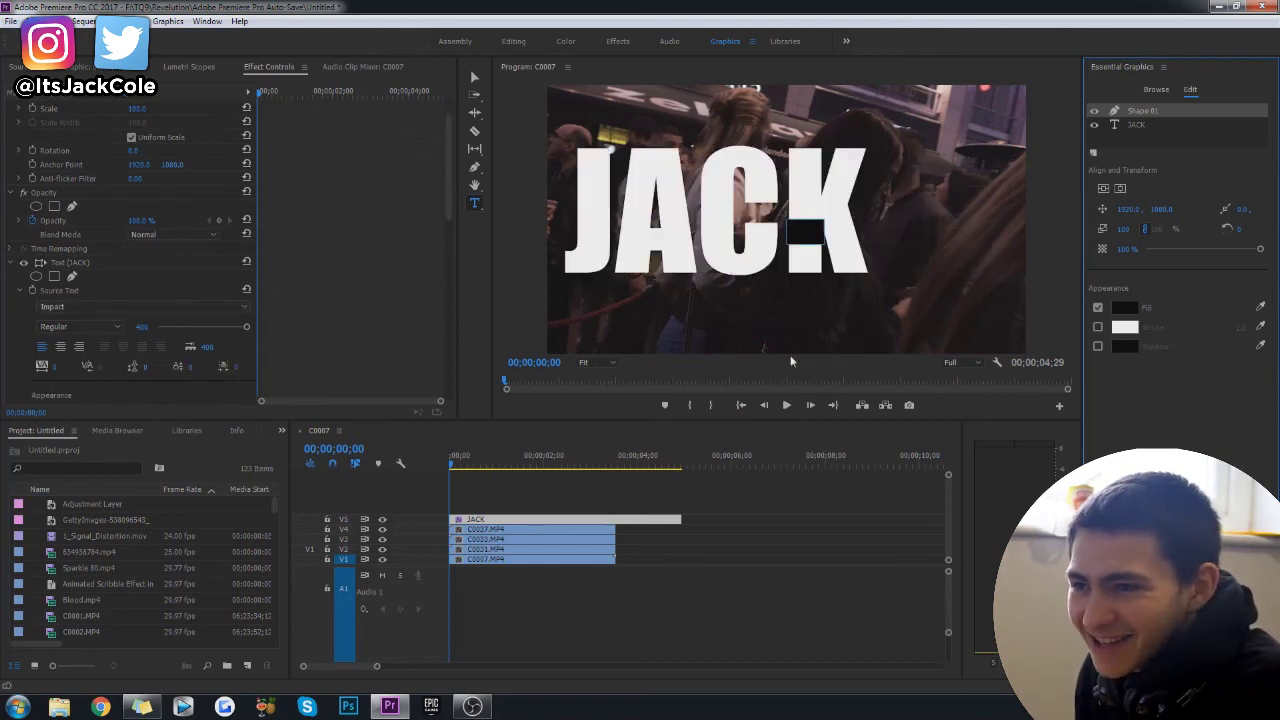
{"action": "scroll", "coordinate": [85, 300], "scroll_direction": "up", "scroll_amount": 1}
{"action": "scroll", "coordinate": [85, 300], "scroll_direction": "up", "scroll_amount": 1}
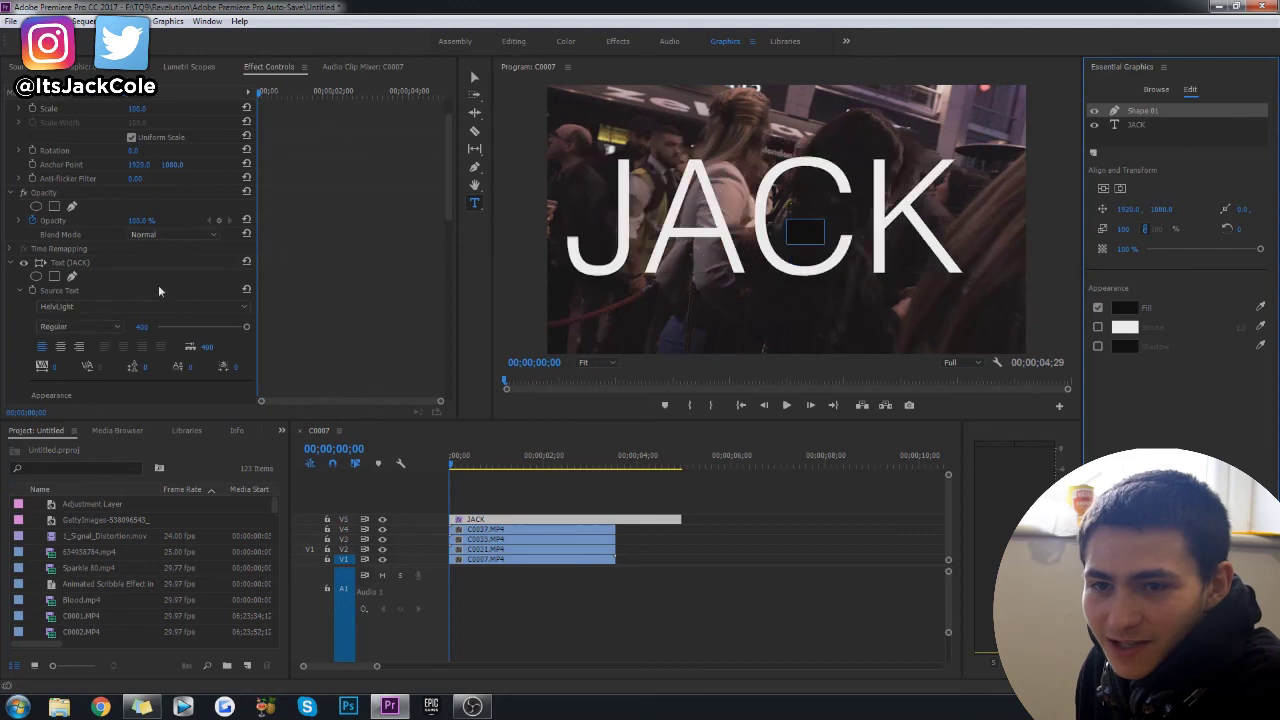
{"action": "left_click", "coordinate": [490, 515]}
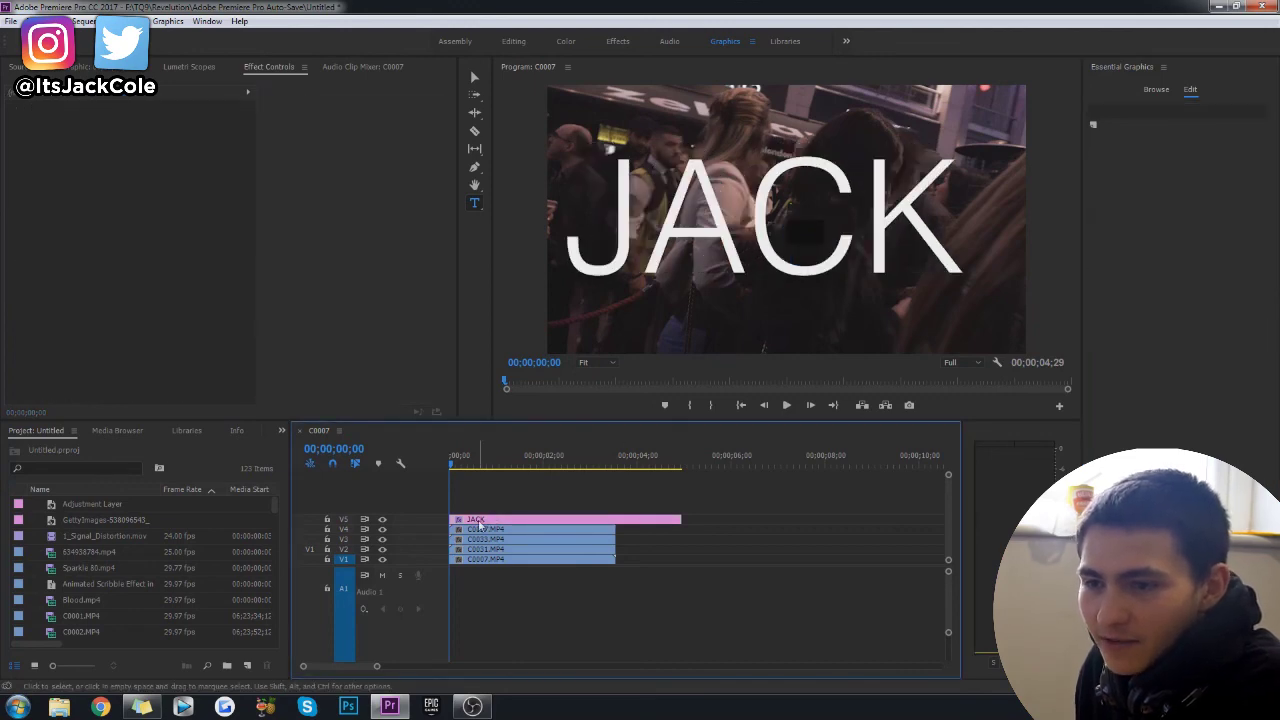
Step: Return JACK to Gotham Bold and move Shape 01 below the JACK text layer
{"action": "left_click", "coordinate": [480, 520]}
{"action": "left_click", "coordinate": [125, 347]}
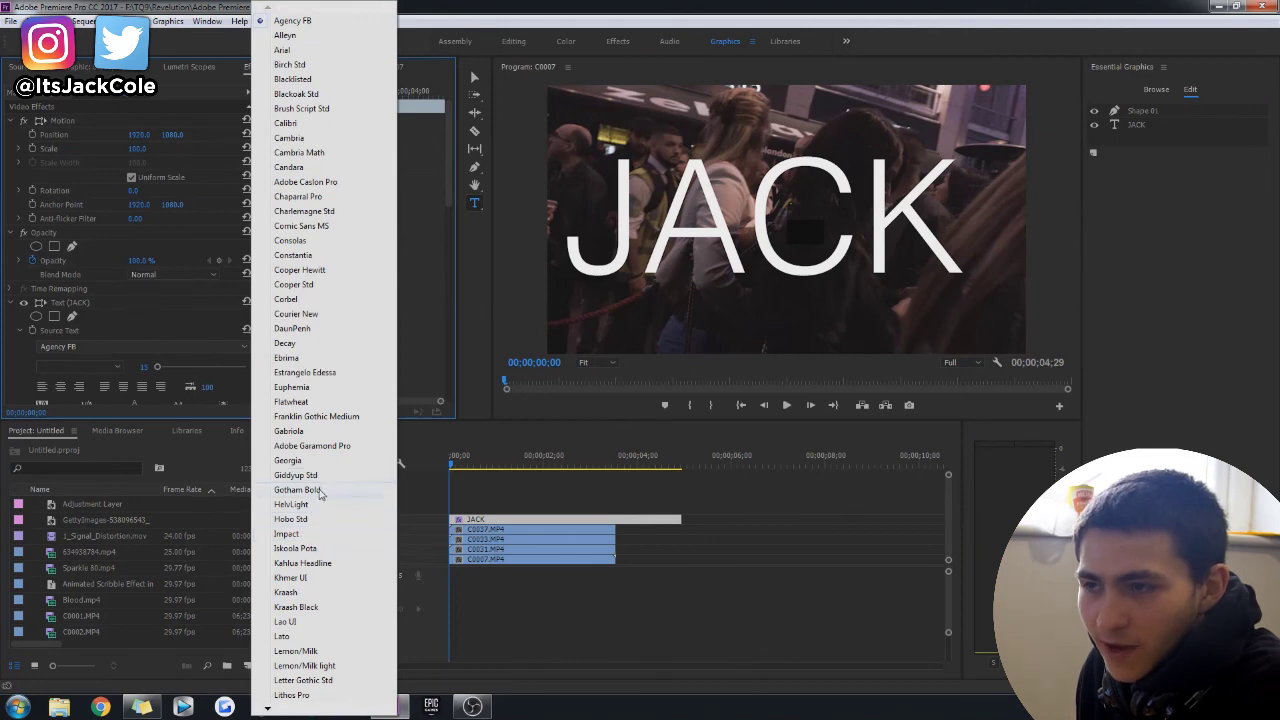
{"action": "left_click", "coordinate": [320, 490]}
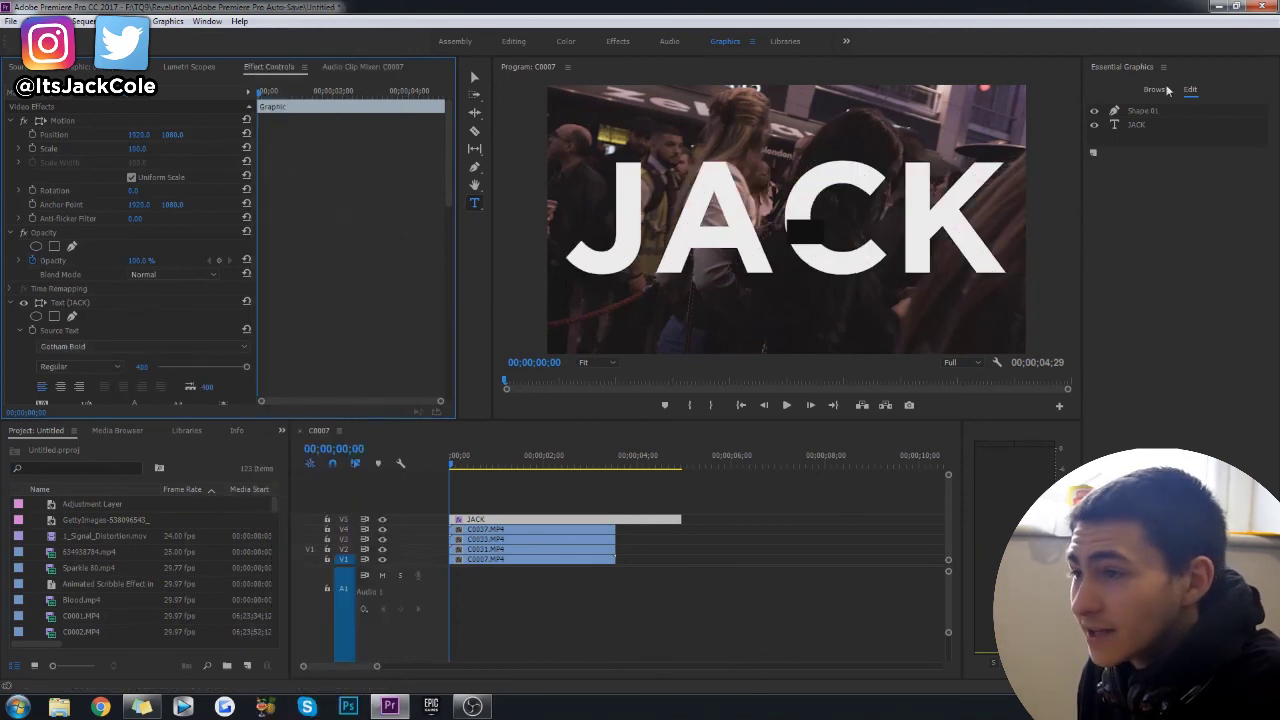
{"action": "left_click", "coordinate": [1136, 125]}
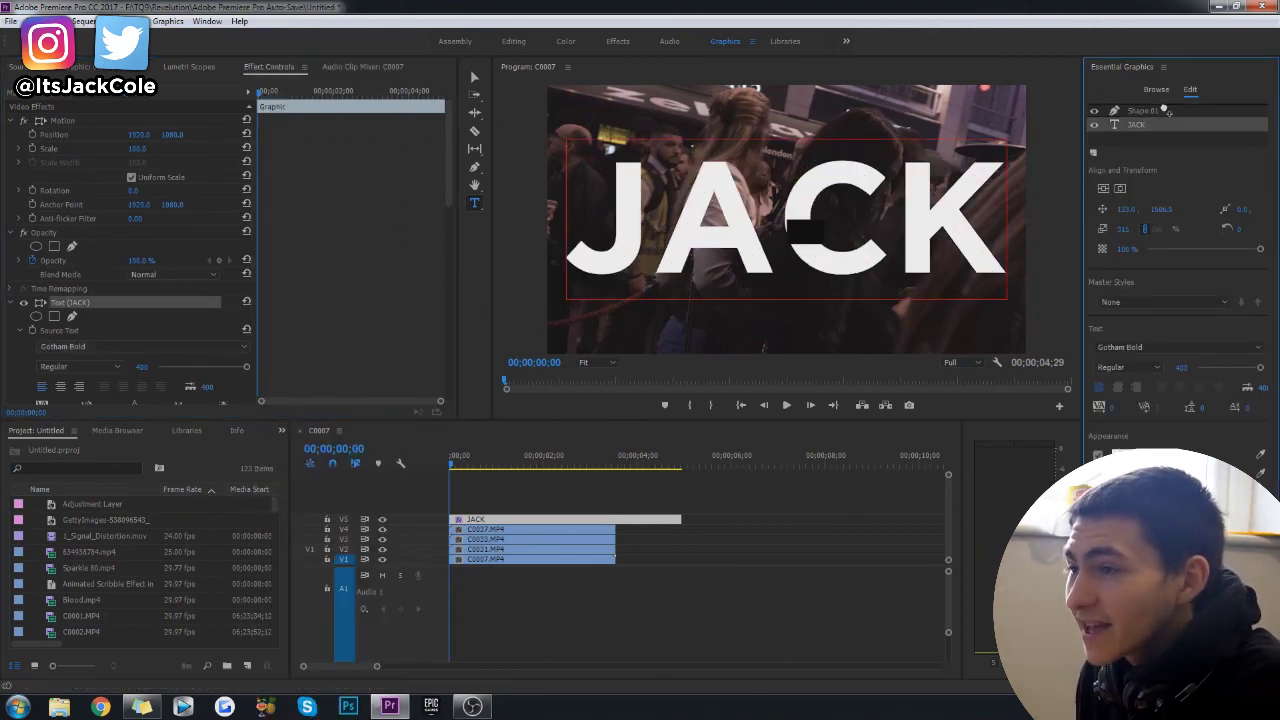
{"action": "left_click_drag", "start_coordinate": [1165, 111], "coordinate": [1143, 125]}
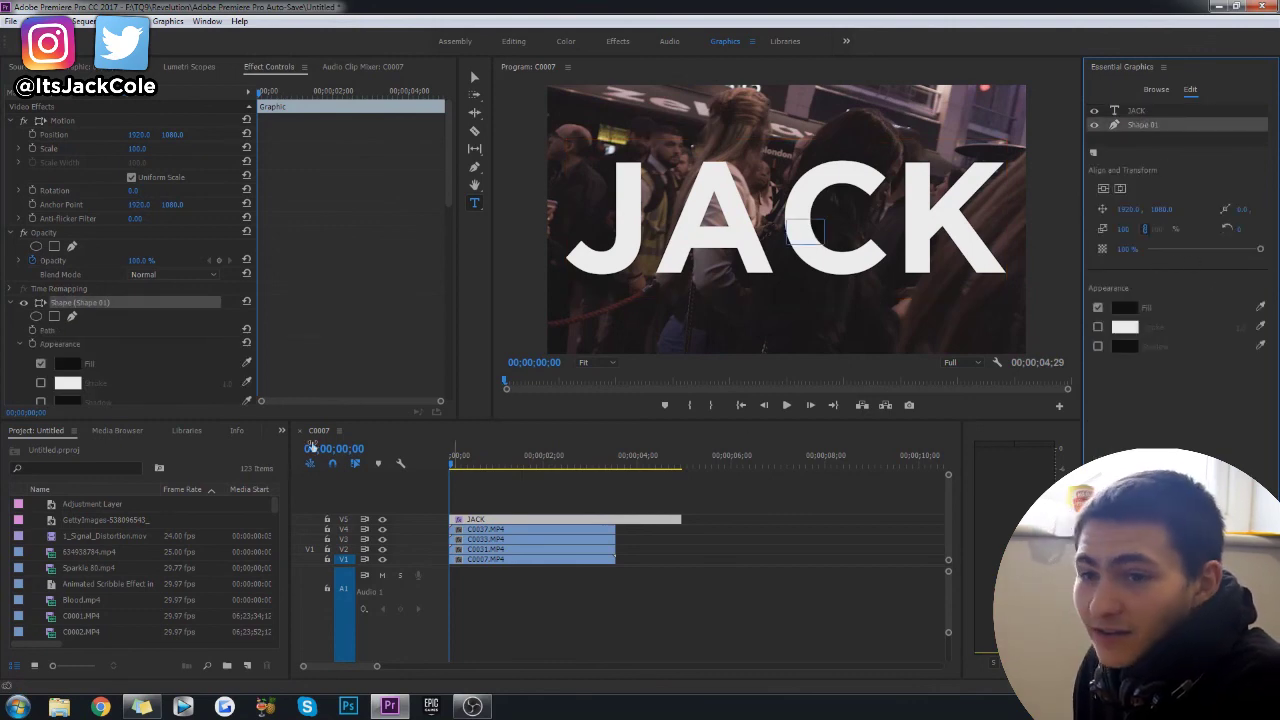
Step: Scale the black shape up to 1,341 and align it to fill the whole frame
{"action": "scroll", "coordinate": [180, 354], "scroll_direction": "down", "scroll_amount": 2}
{"action": "scroll", "coordinate": [186, 346], "scroll_direction": "down", "scroll_amount": 2}
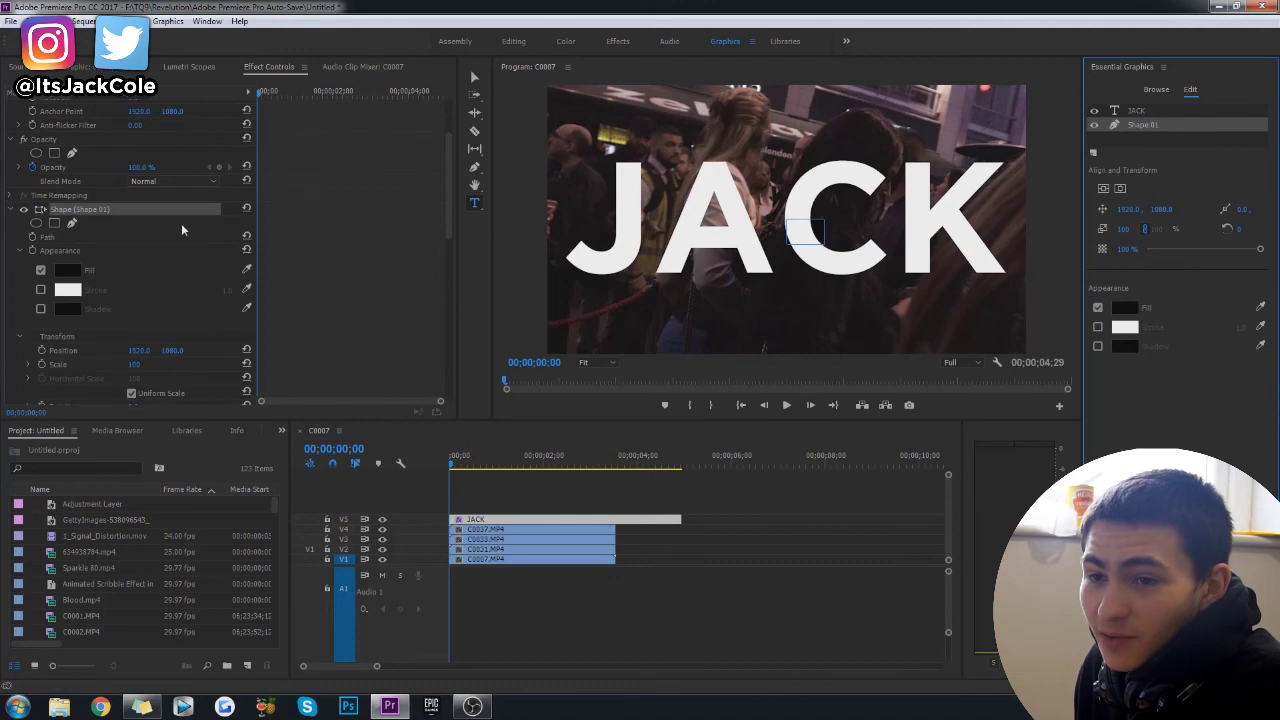
{"action": "left_click", "coordinate": [137, 369]}
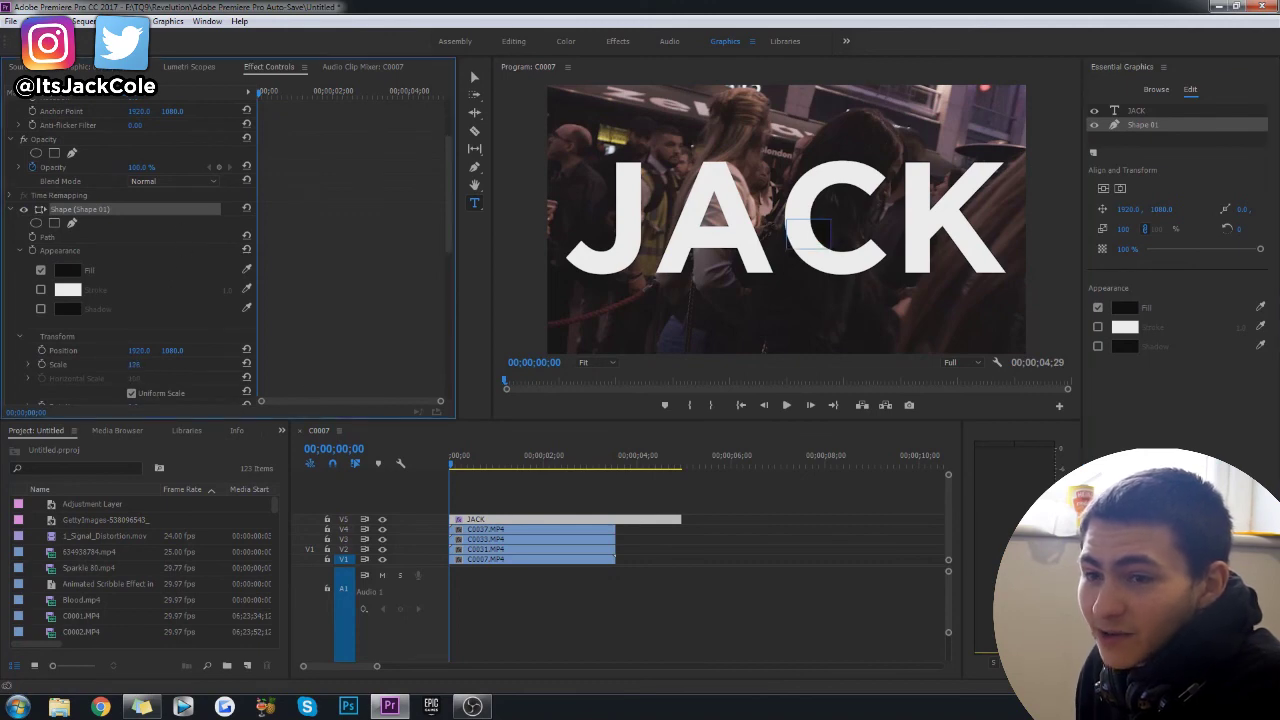
{"action": "left_click_drag", "start_coordinate": [134, 364], "coordinate": [200, 364]}
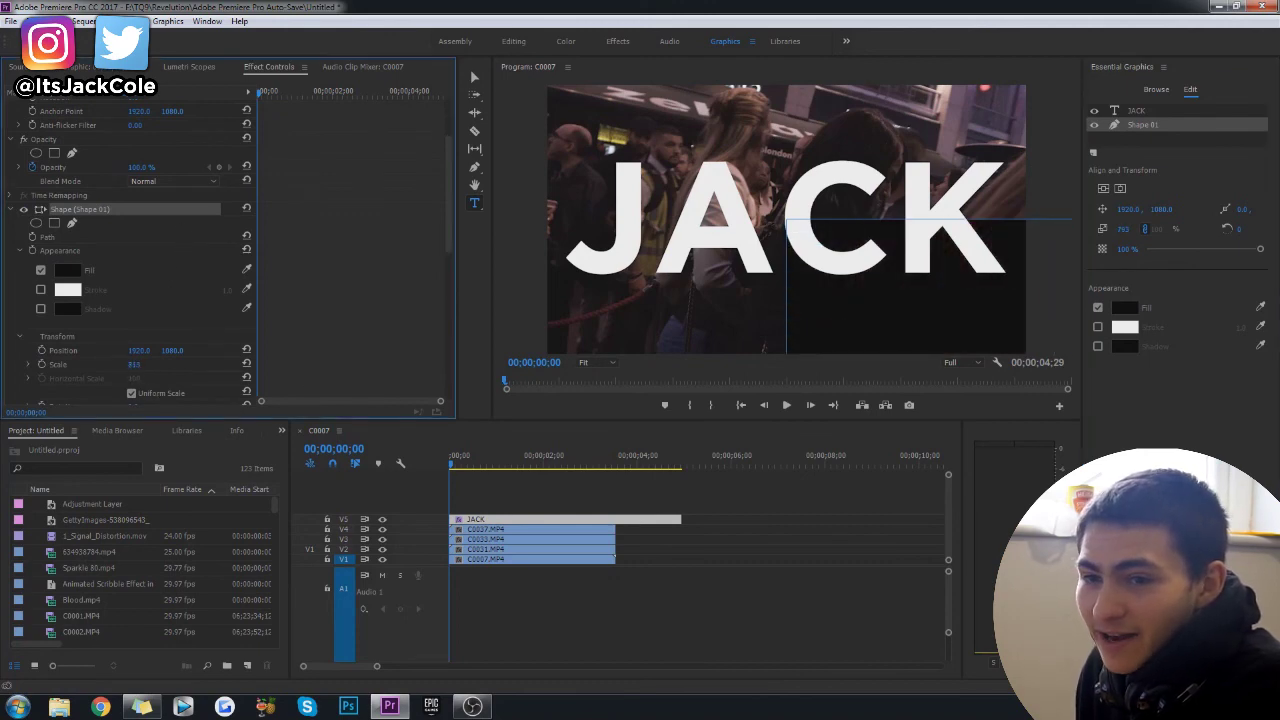
{"action": "left_click", "coordinate": [1120, 189]}
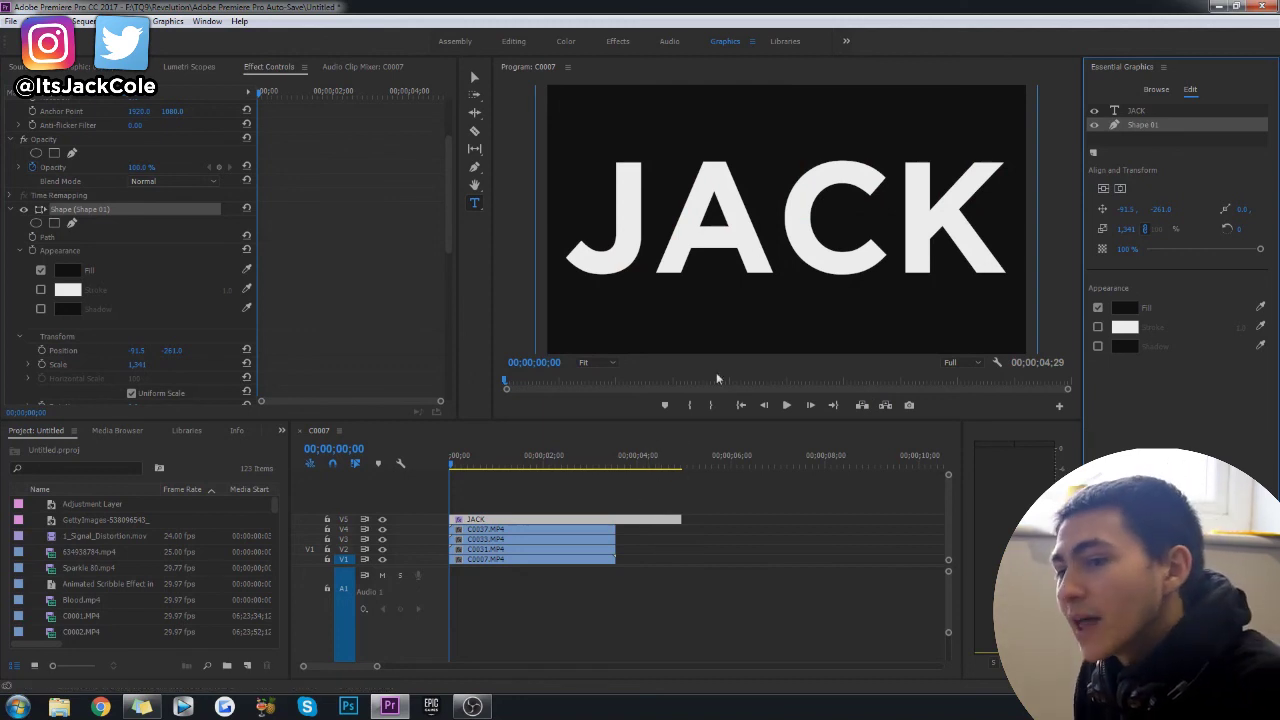
{"action": "left_click", "coordinate": [379, 487]}
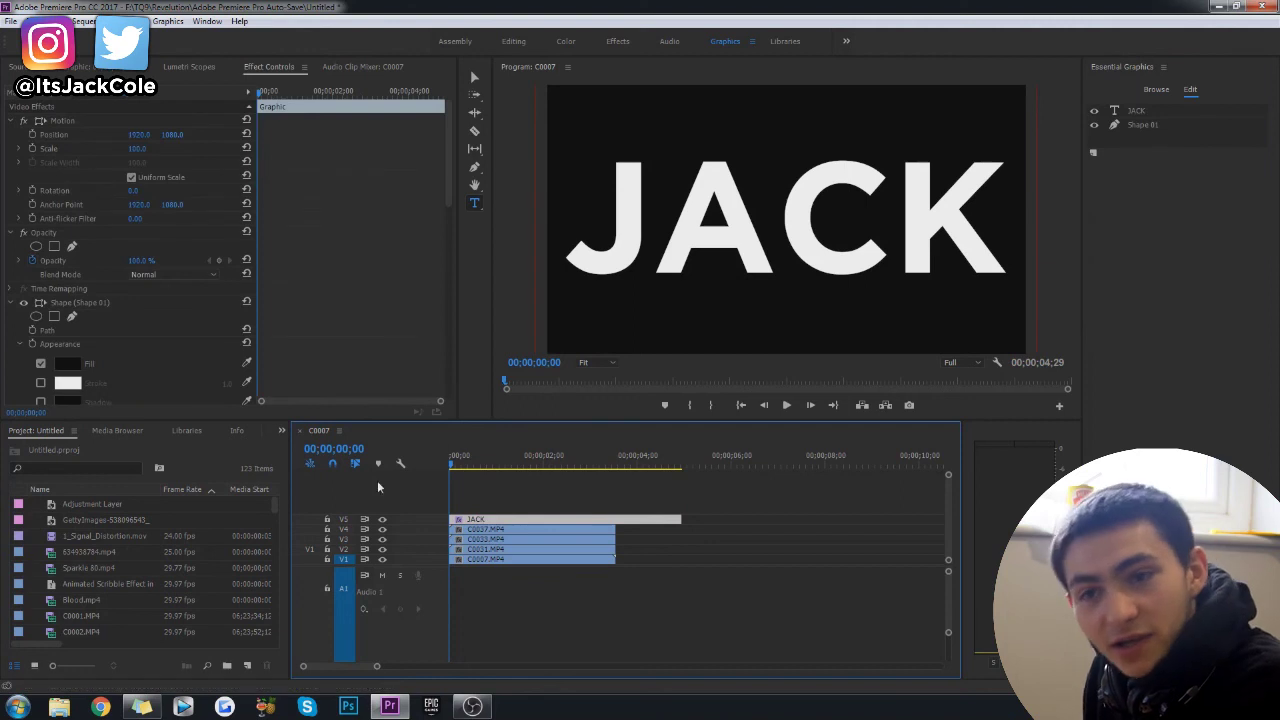
Step: Set the JACK title's Opacity blend mode to Multiply and play the sequence back
{"action": "left_click", "coordinate": [204, 274]}
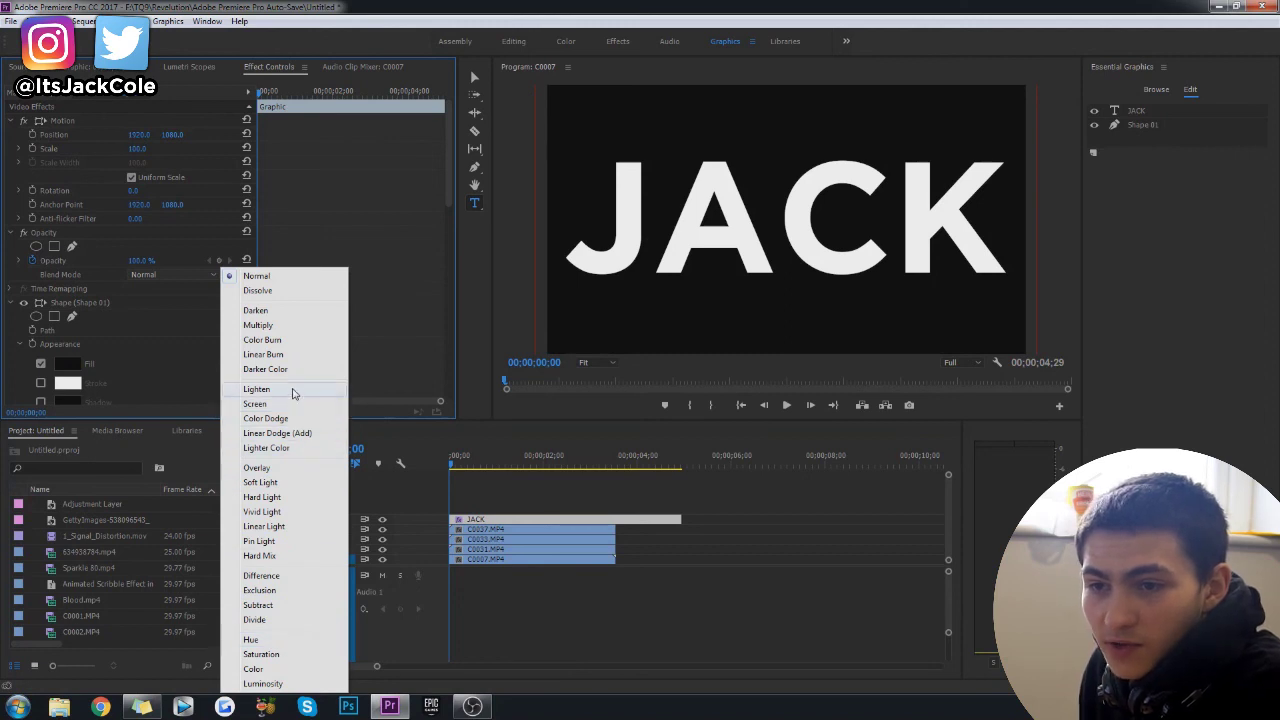
{"action": "left_click", "coordinate": [281, 327]}
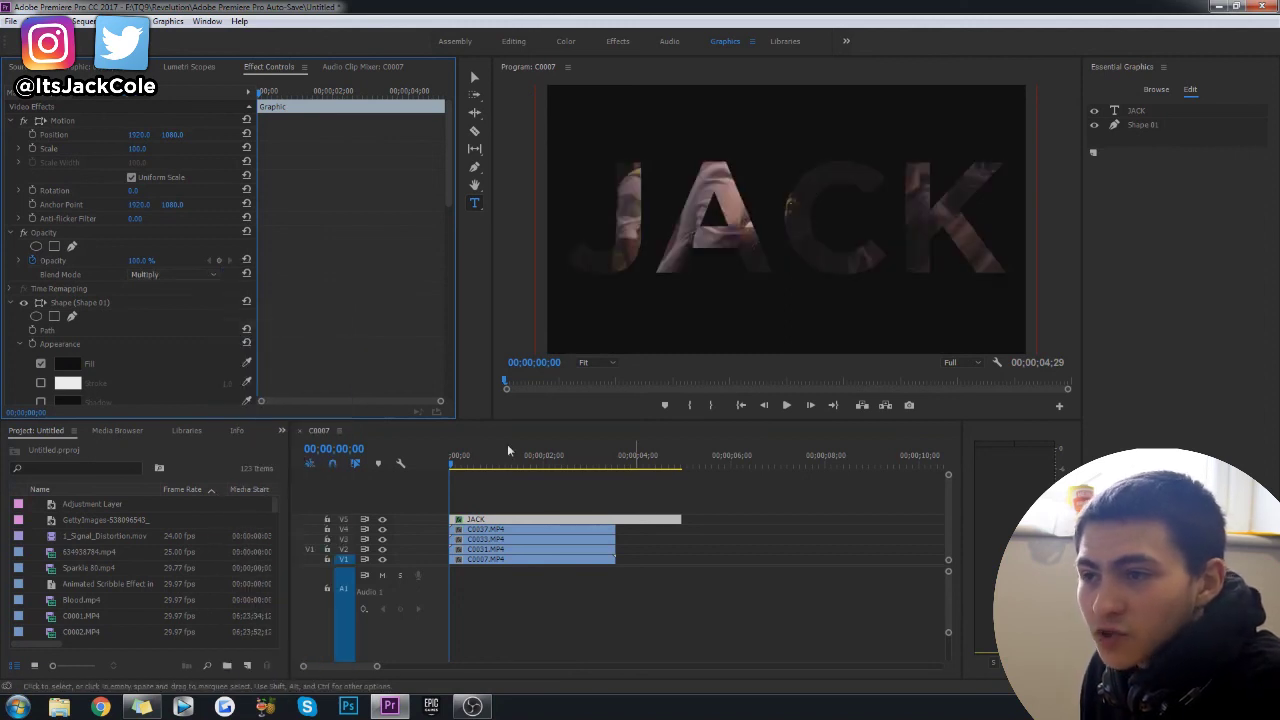
{"action": "left_click", "coordinate": [658, 614]}
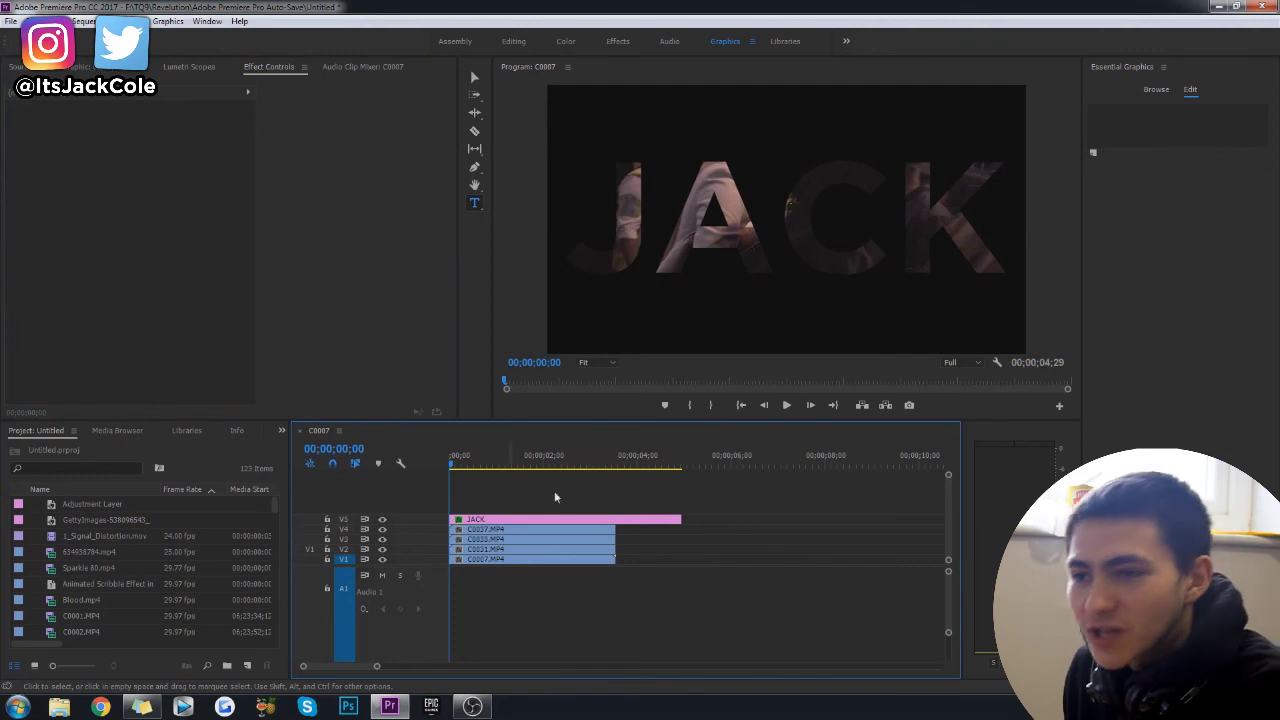
{"action": "key", "text": "space"}
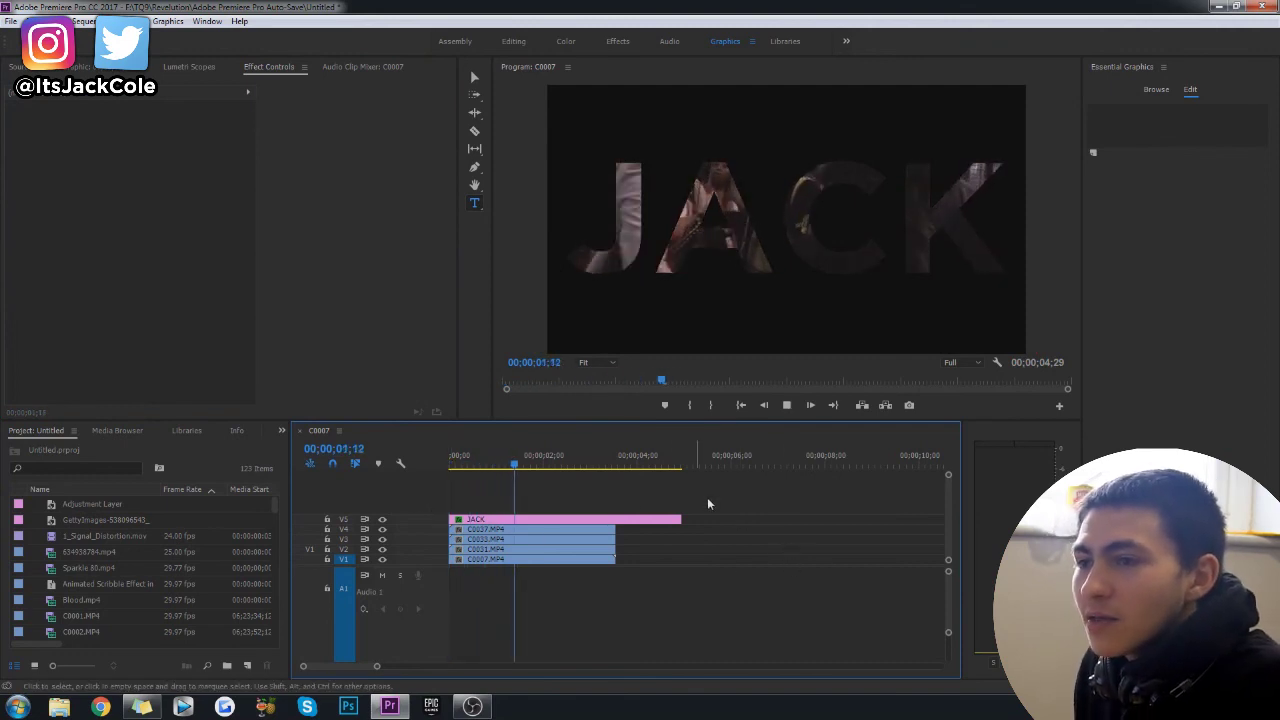
Step: Select the C0027 clip on track V4 to bring up its effect settings
{"action": "left_click", "coordinate": [813, 150]}
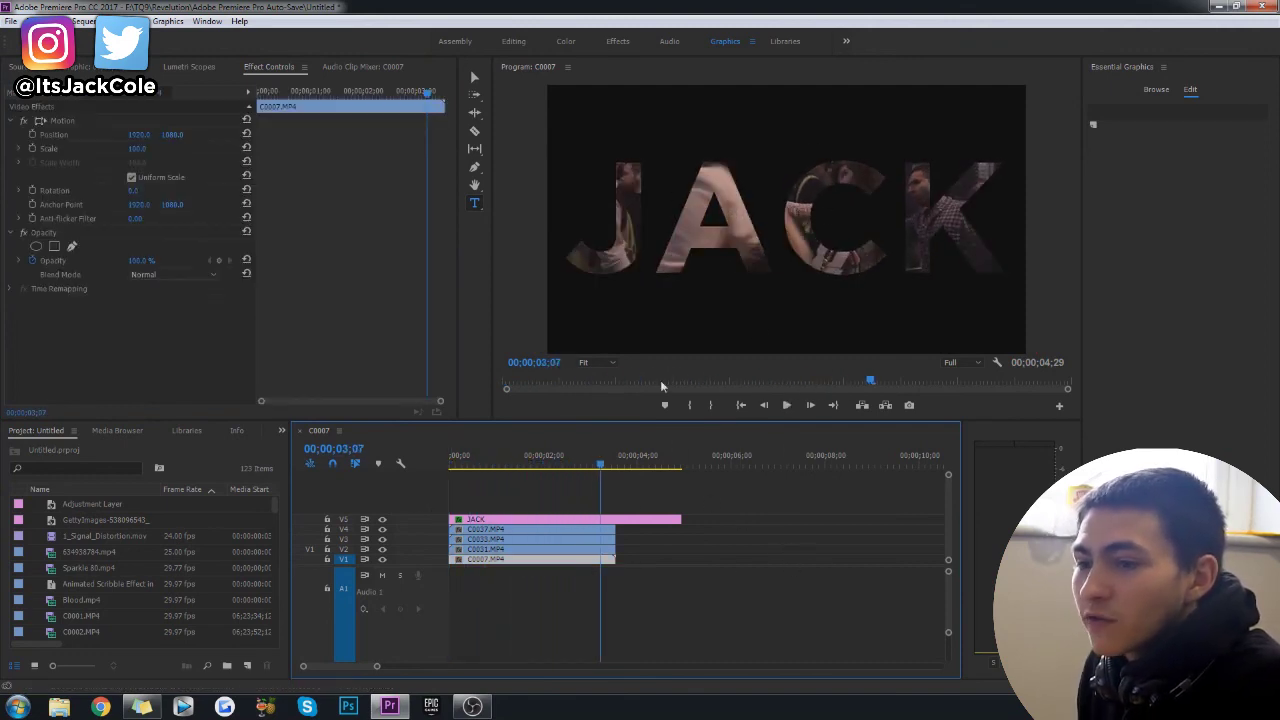
{"action": "left_click", "coordinate": [622, 607]}
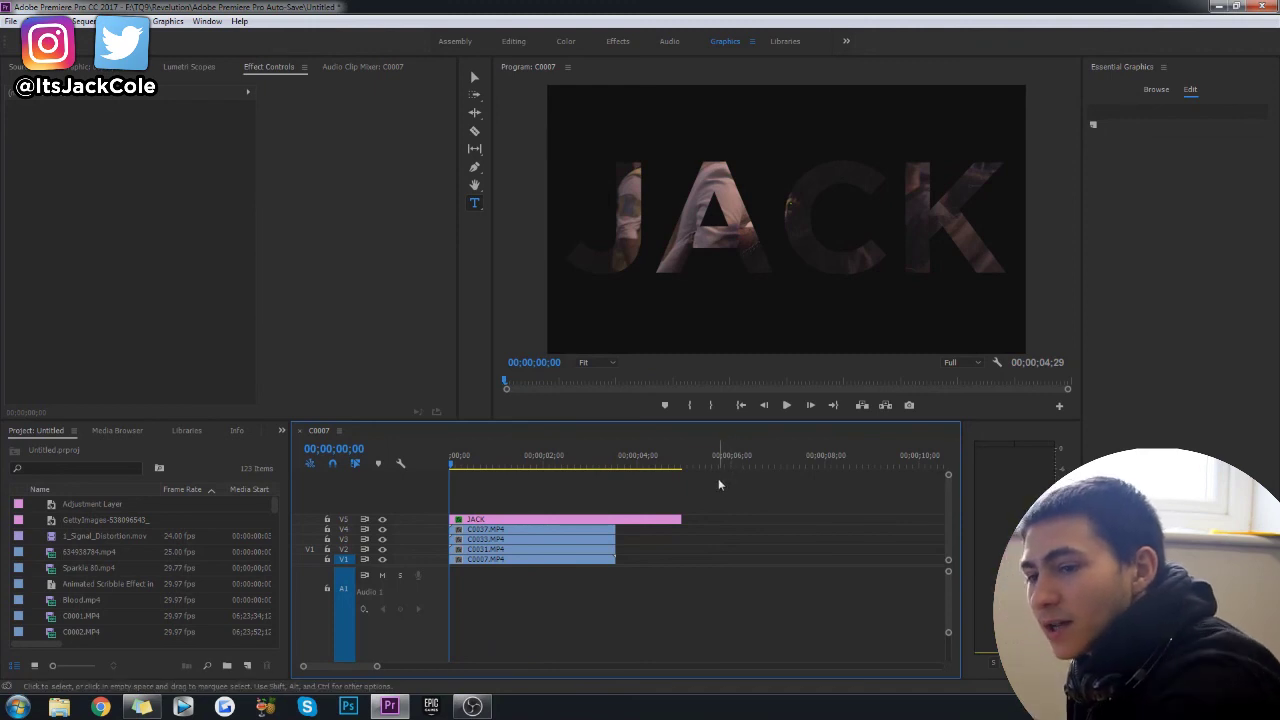
{"action": "left_click", "coordinate": [500, 531]}
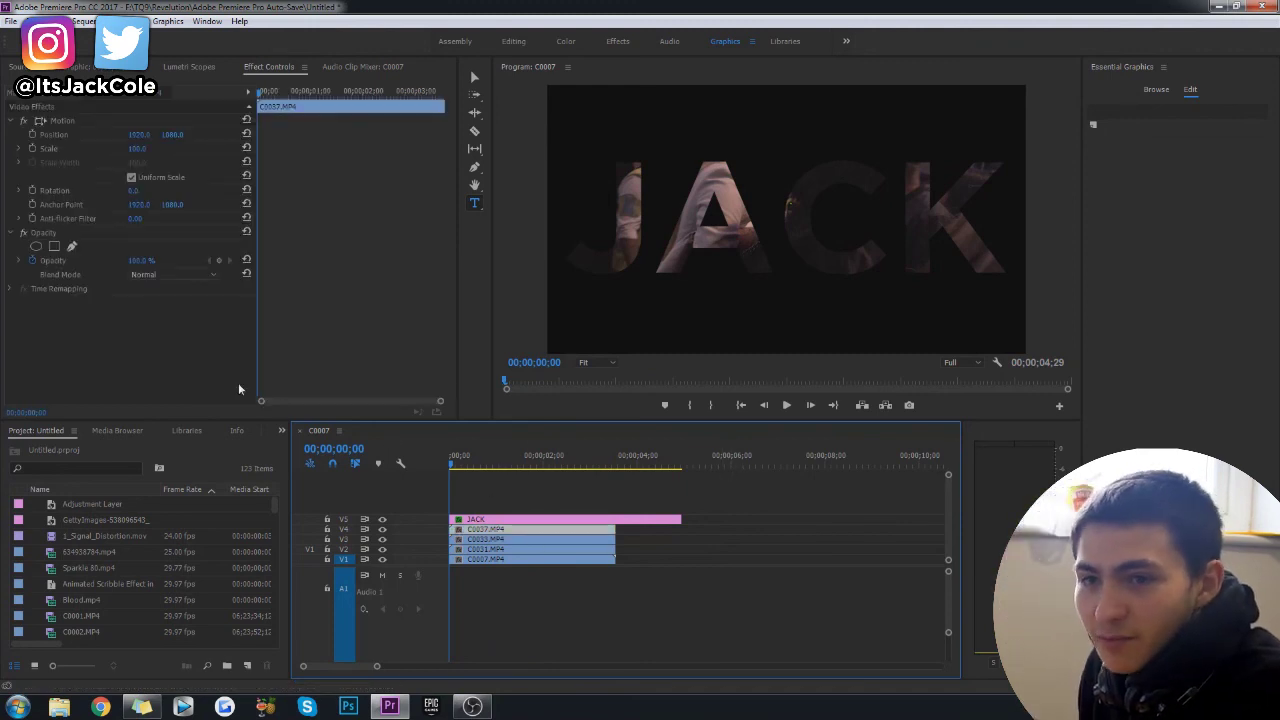
Step: Draw a freeform Opacity mask on the C0027 clip around the letter J
{"action": "left_click", "coordinate": [72, 246]}
{"action": "left_click", "coordinate": [617, 121]}
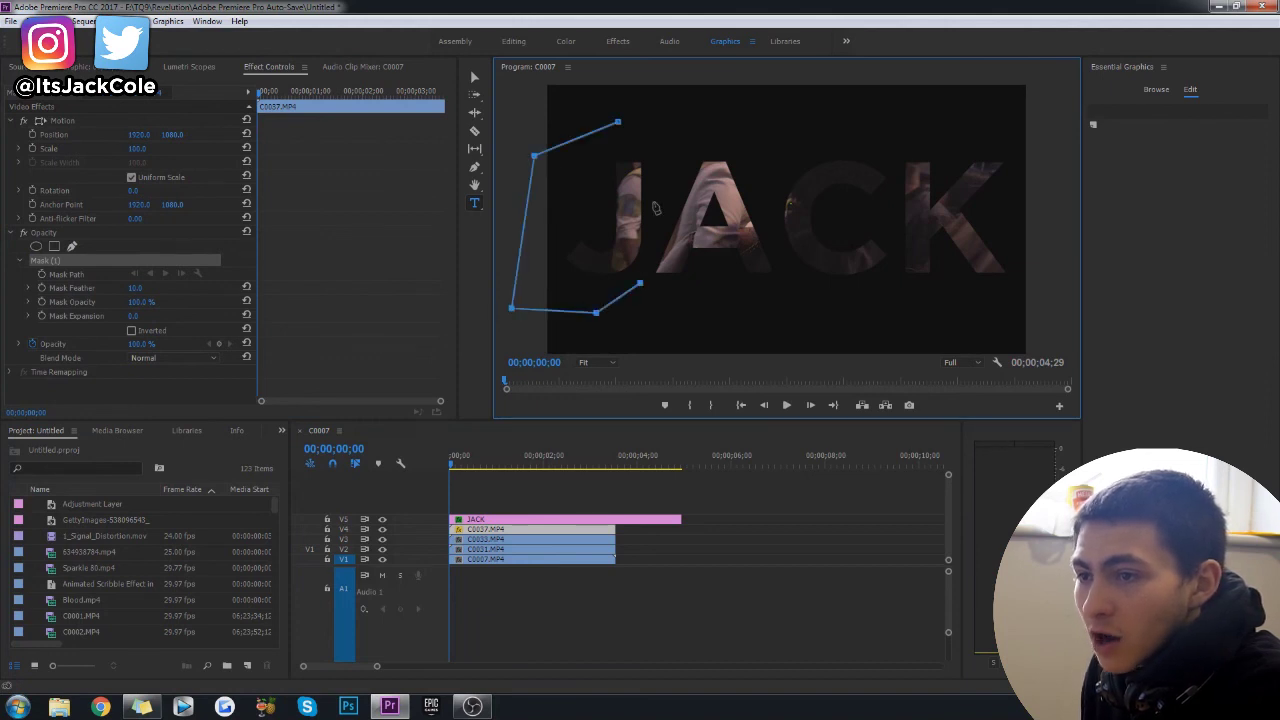
{"action": "left_click", "coordinate": [618, 122]}
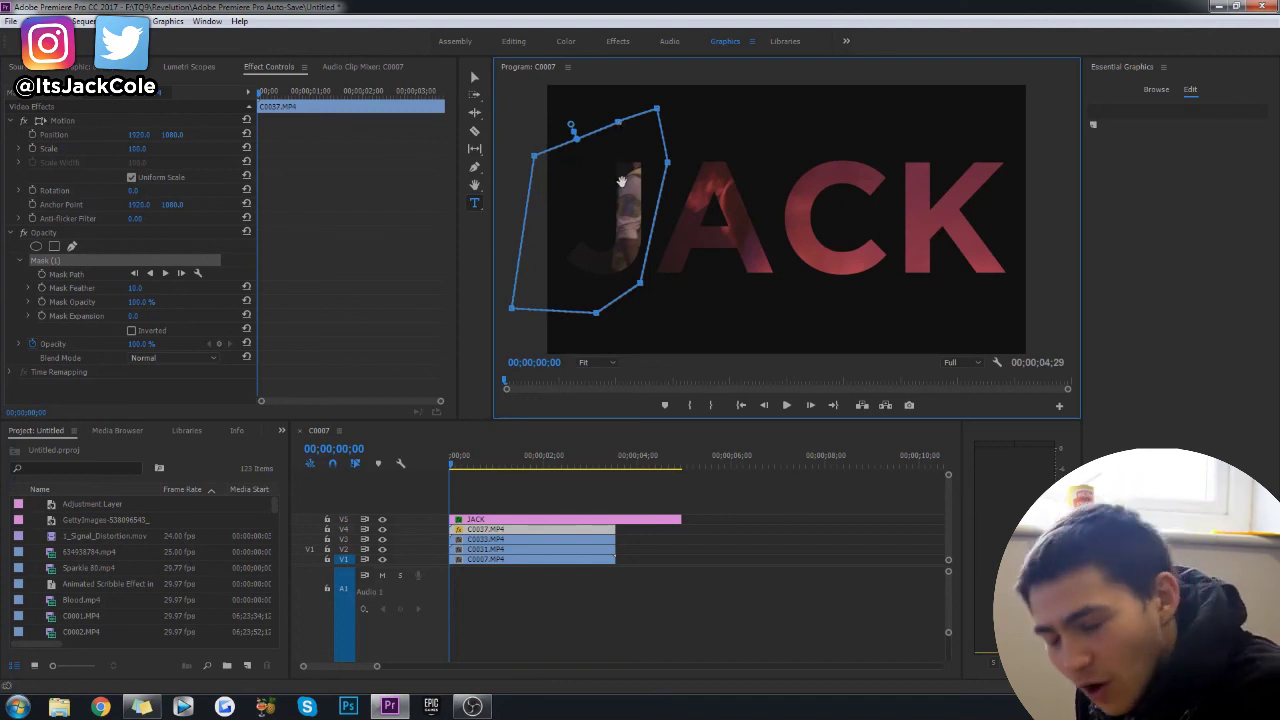
Step: Mask the C0033 clip with a closed freeform path around the letter A
{"action": "left_click", "coordinate": [560, 539]}
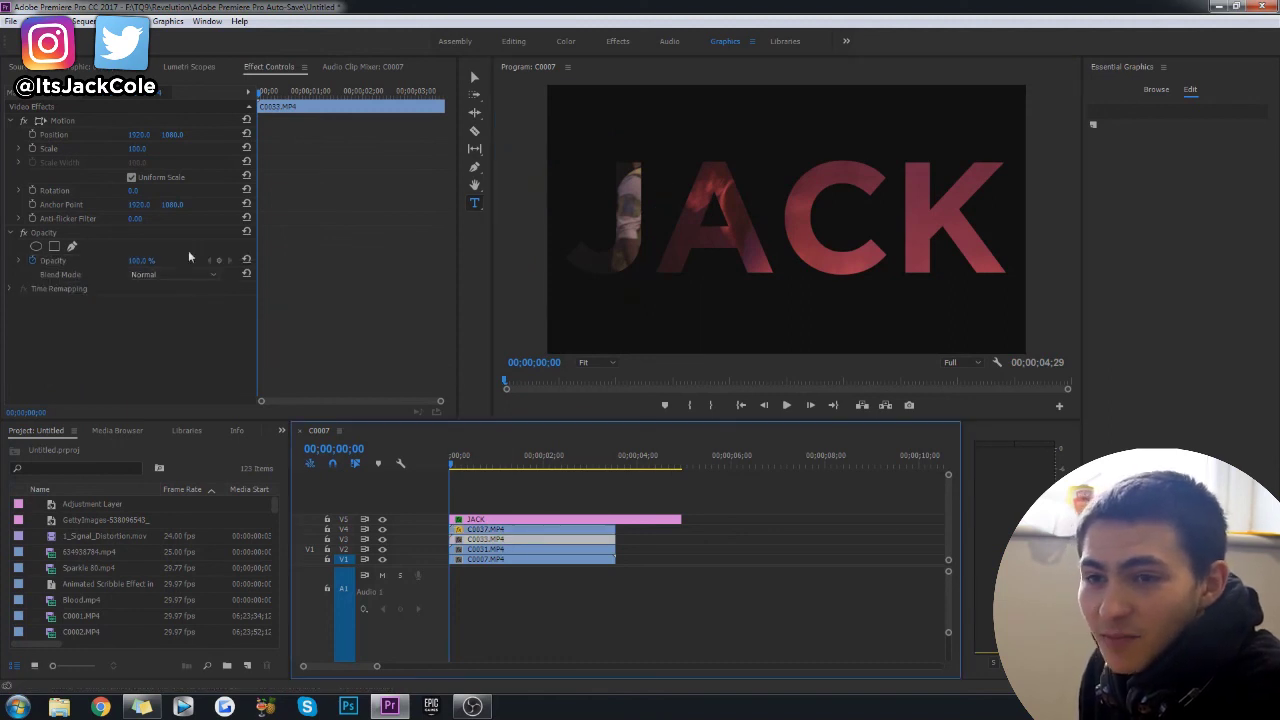
{"action": "left_click", "coordinate": [71, 246]}
{"action": "left_click", "coordinate": [707, 130]}
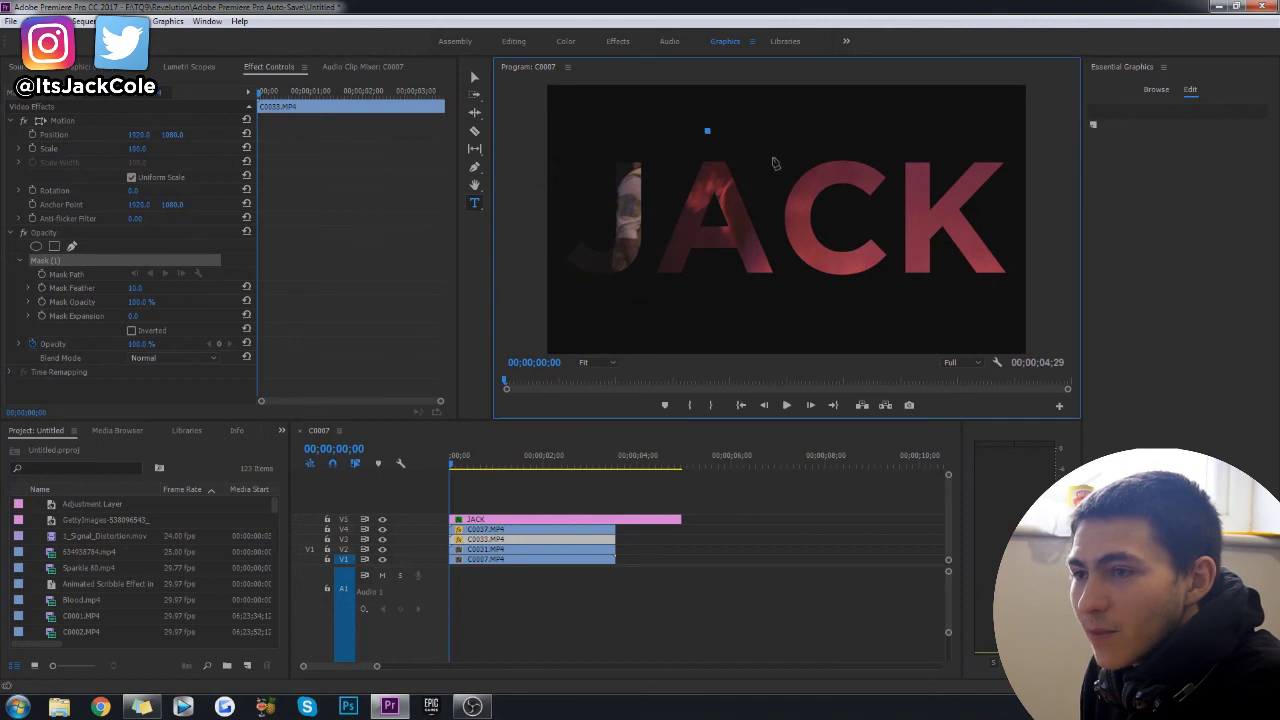
{"action": "left_click", "coordinate": [664, 336]}
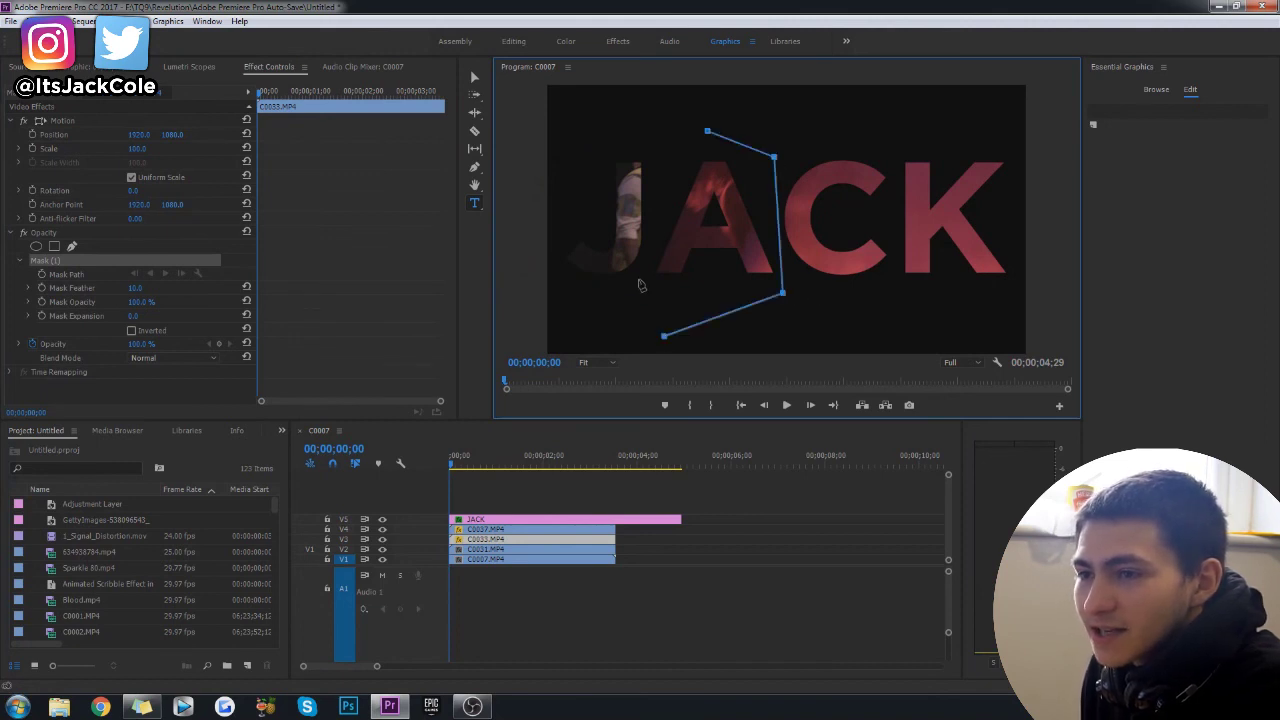
{"action": "left_click", "coordinate": [708, 132]}
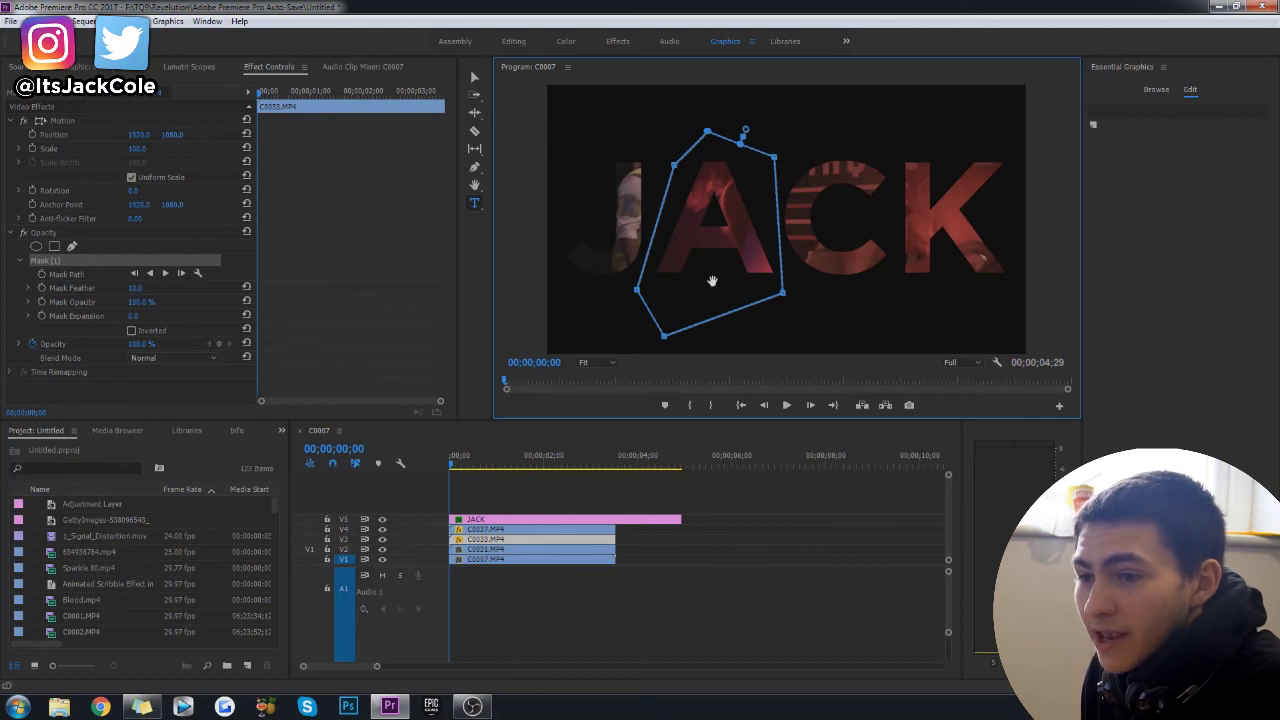
{"action": "left_click", "coordinate": [513, 547]}
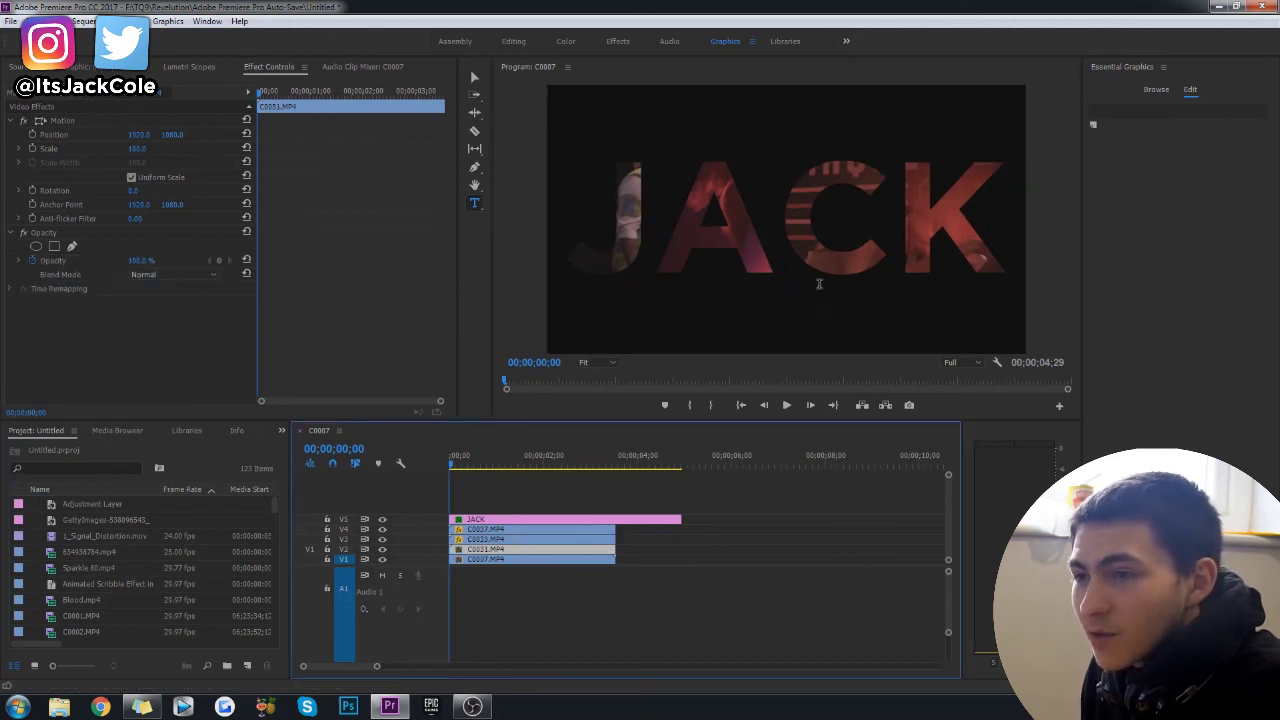
Step: Add a freeform Opacity mask to the C0031 clip over the letter C
{"action": "left_click", "coordinate": [73, 247]}
{"action": "left_click", "coordinate": [856, 237]}
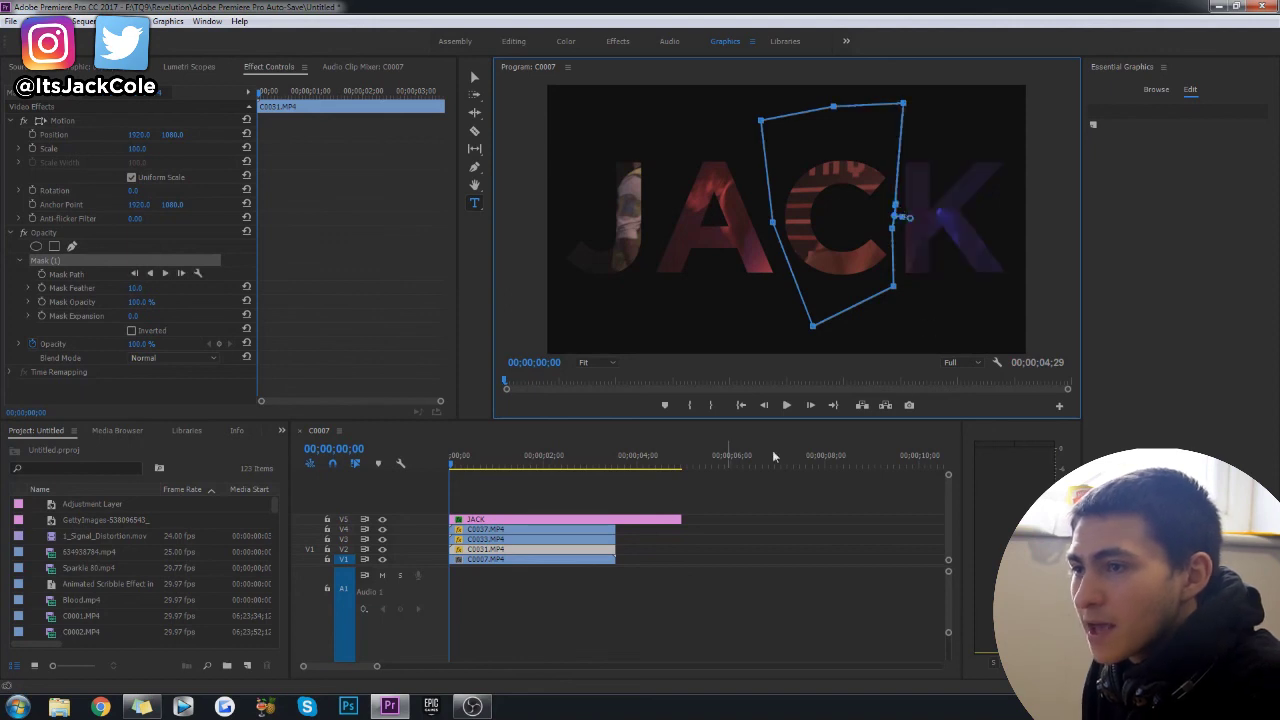
{"action": "left_click", "coordinate": [535, 559]}
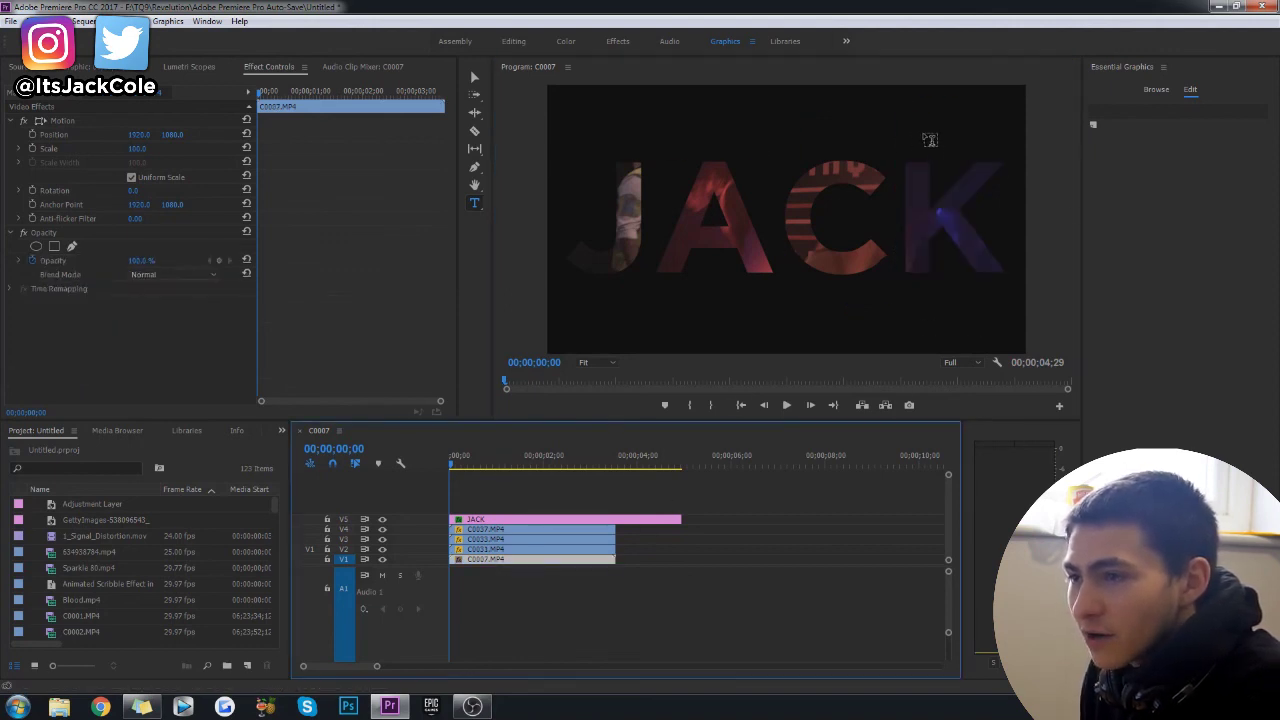
Step: Mask the C0007 clip with a closed path around the K, then preview the sequence
{"action": "left_click", "coordinate": [72, 247]}
{"action": "left_click", "coordinate": [898, 125]}
{"action": "left_click", "coordinate": [898, 291]}
{"action": "left_click", "coordinate": [950, 314]}
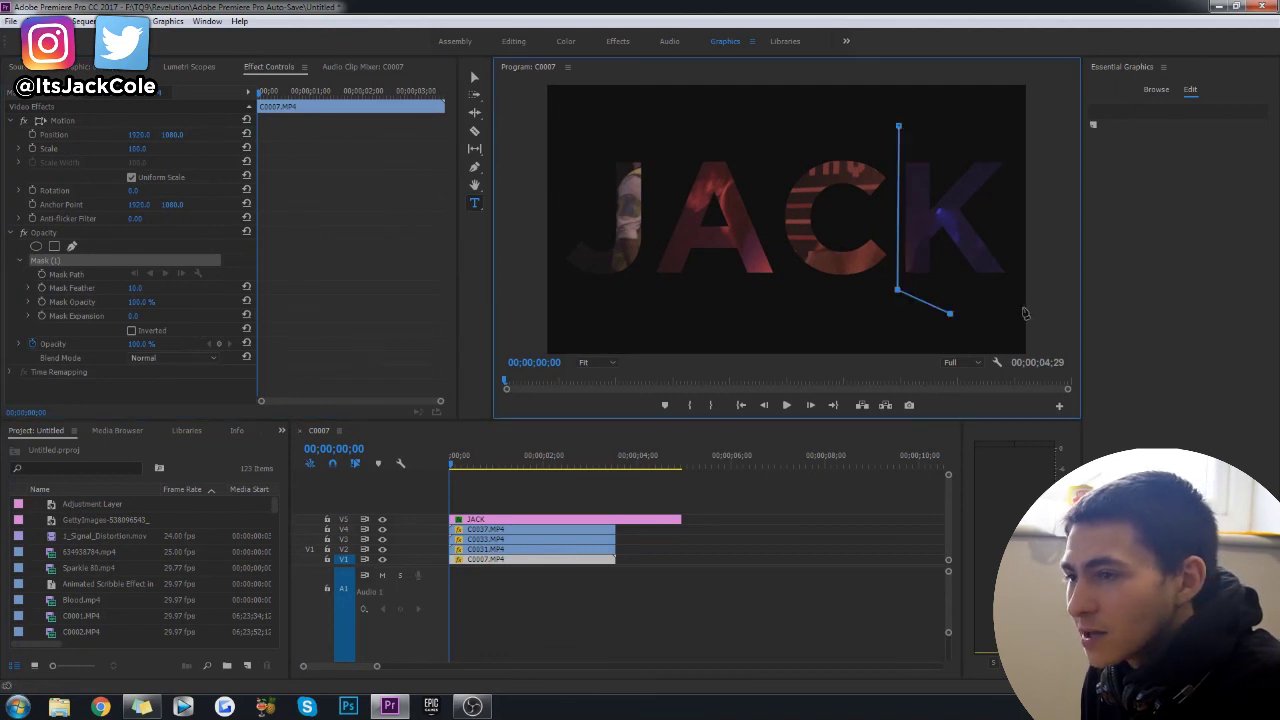
{"action": "left_click", "coordinate": [1031, 232]}
{"action": "left_click", "coordinate": [1027, 122]}
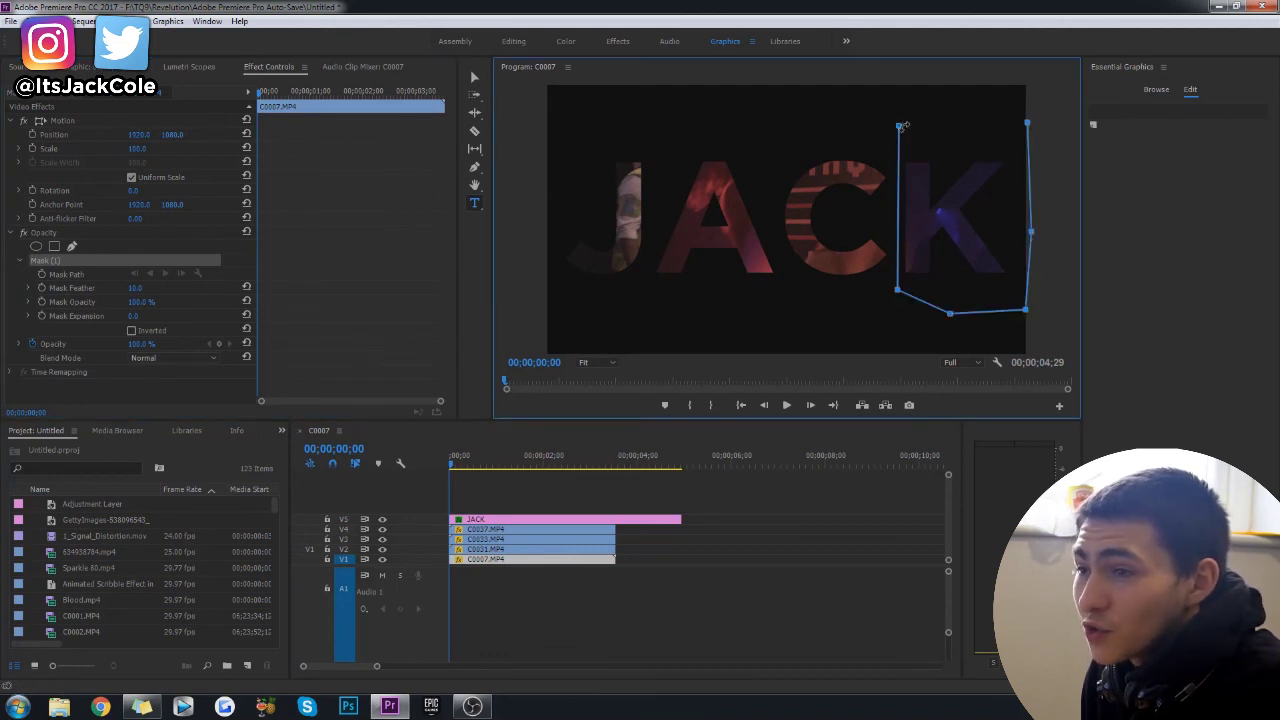
{"action": "left_click", "coordinate": [899, 126]}
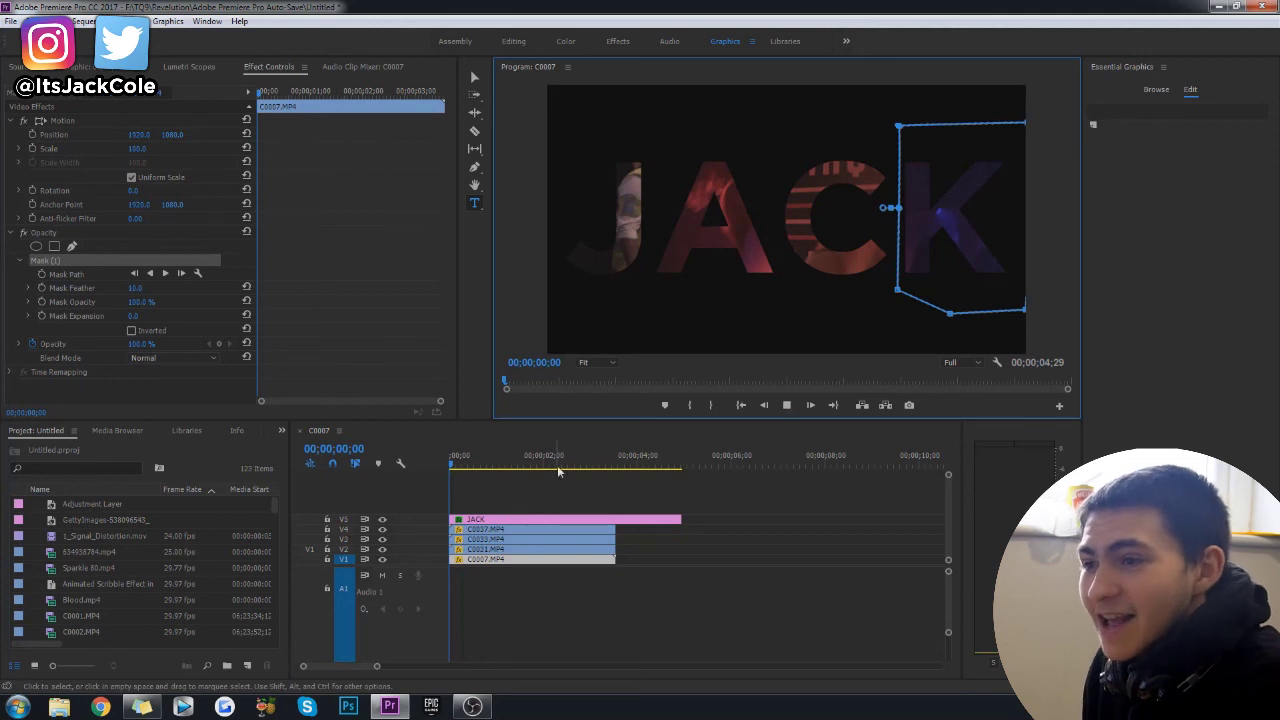
{"action": "key", "text": "space"}
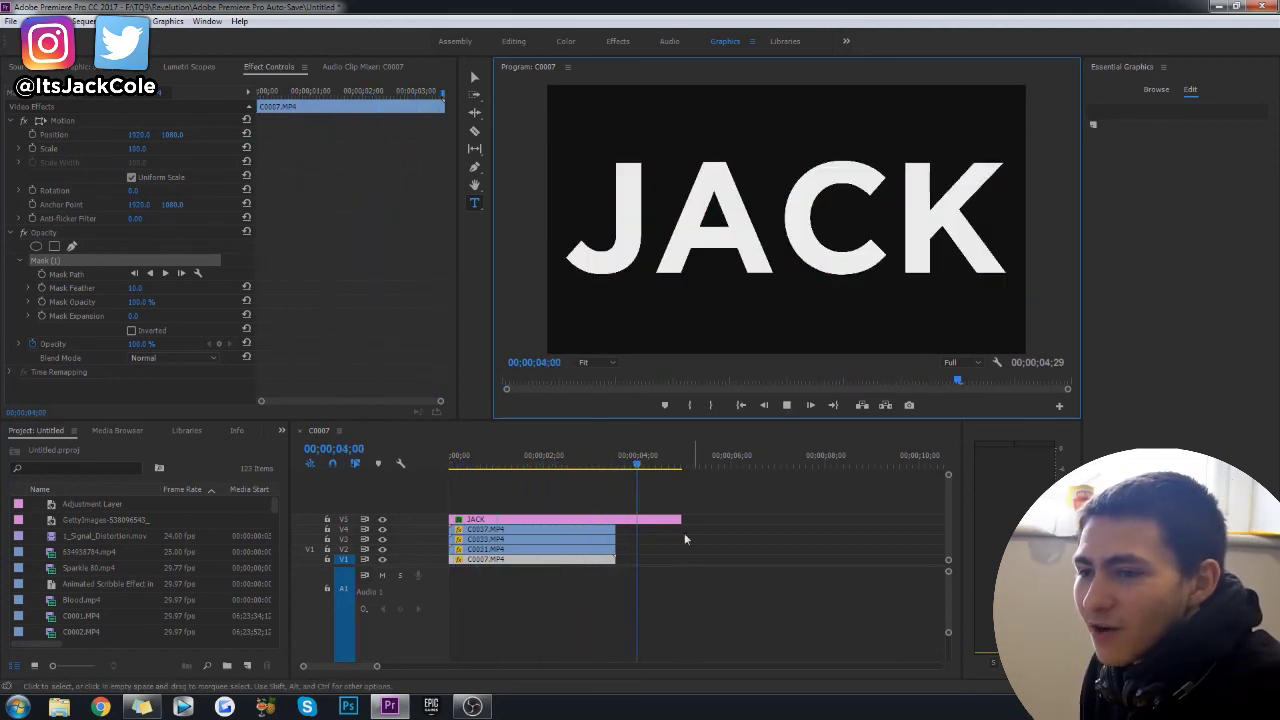
Step: Set the Program monitor playback resolution to 1/4 and replay from the start
{"action": "key", "text": "space"}
{"action": "left_click_drag", "start_coordinate": [511, 476], "coordinate": [343, 489]}
{"action": "left_click", "coordinate": [973, 361]}
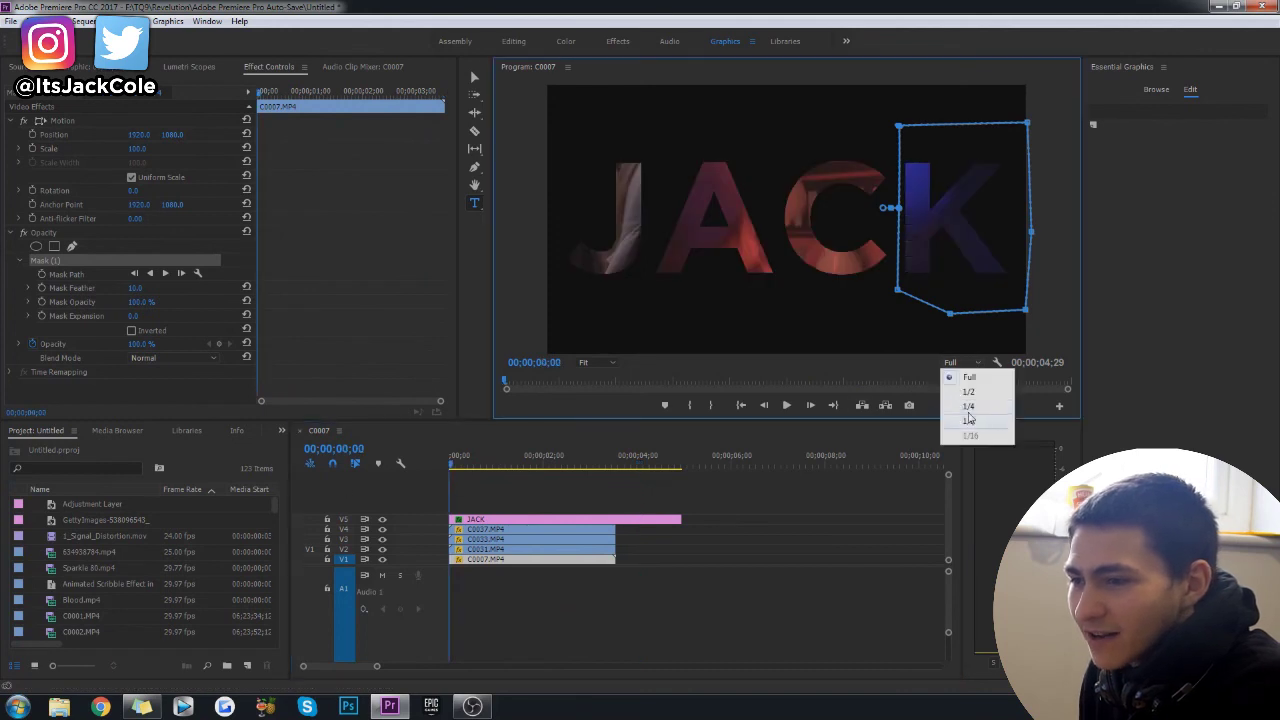
{"action": "left_click", "coordinate": [960, 408]}
{"action": "left_click", "coordinate": [671, 605]}
{"action": "key", "text": "space"}
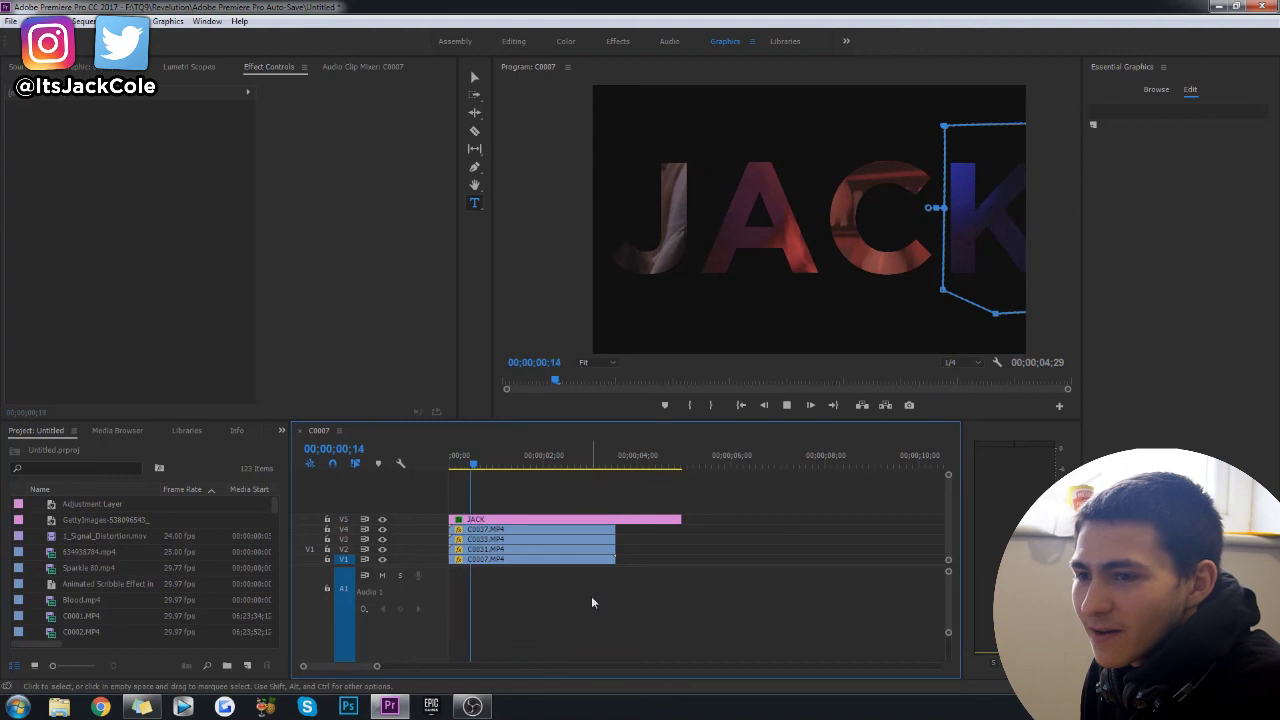
Step: Preview the masked JACK title several times, scrubbing back to the sequence start
{"action": "left_click", "coordinate": [540, 558]}
{"action": "key", "text": "space"}
{"action": "key", "text": "Home"}
{"action": "left_click", "coordinate": [85, 21]}
{"action": "key", "text": "Escape"}
{"action": "key", "text": "d"}
{"action": "key", "text": "space"}
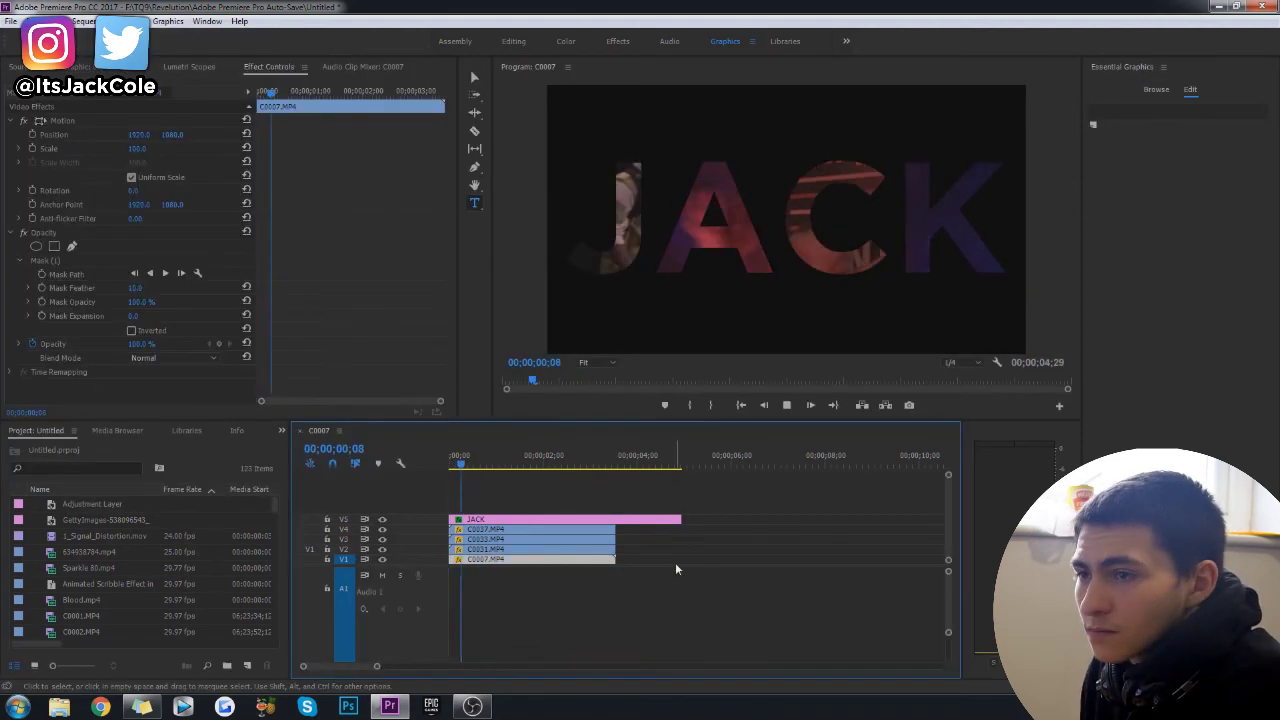
{"action": "left_click", "coordinate": [545, 463]}
{"action": "mouse_move", "coordinate": [545, 463]}
{"action": "left_mouse_down"}
{"action": "mouse_move", "coordinate": [422, 465]}
{"action": "mouse_move", "coordinate": [305, 497]}
{"action": "left_mouse_up"}
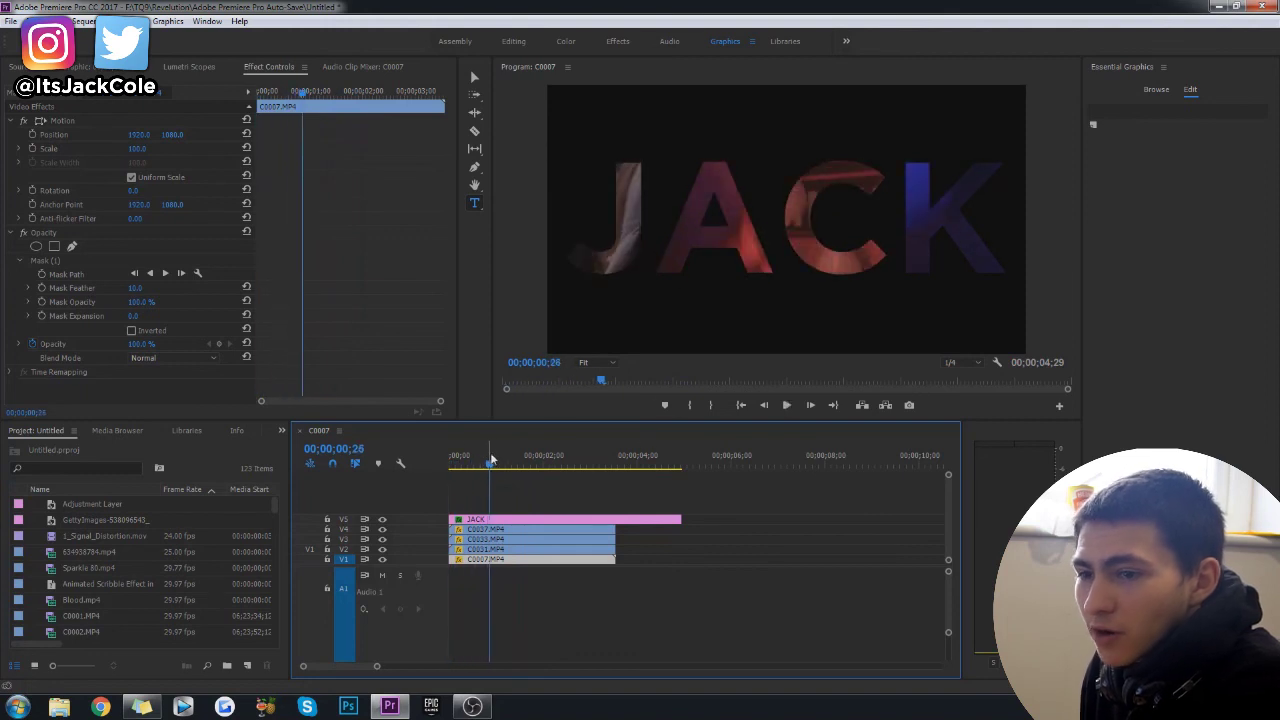
{"action": "key", "text": "space"}
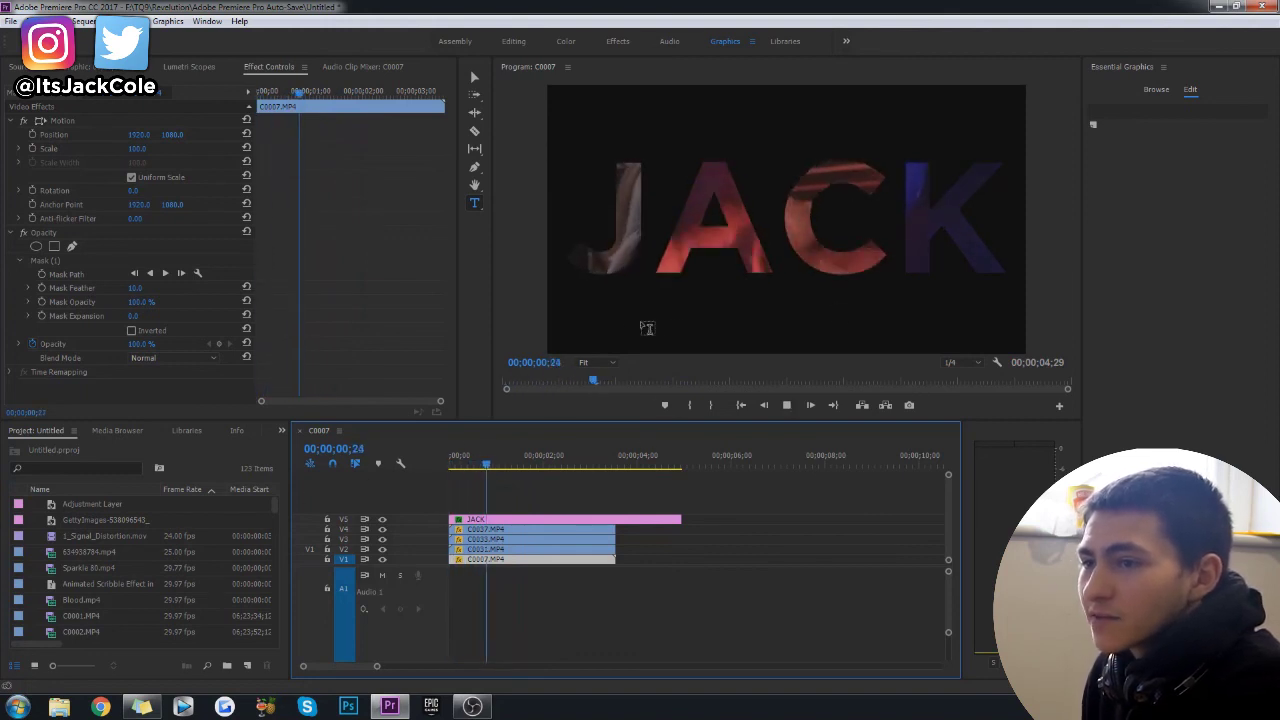
{"action": "left_click_drag", "start_coordinate": [505, 465], "coordinate": [383, 476]}
{"action": "left_click", "coordinate": [724, 594]}
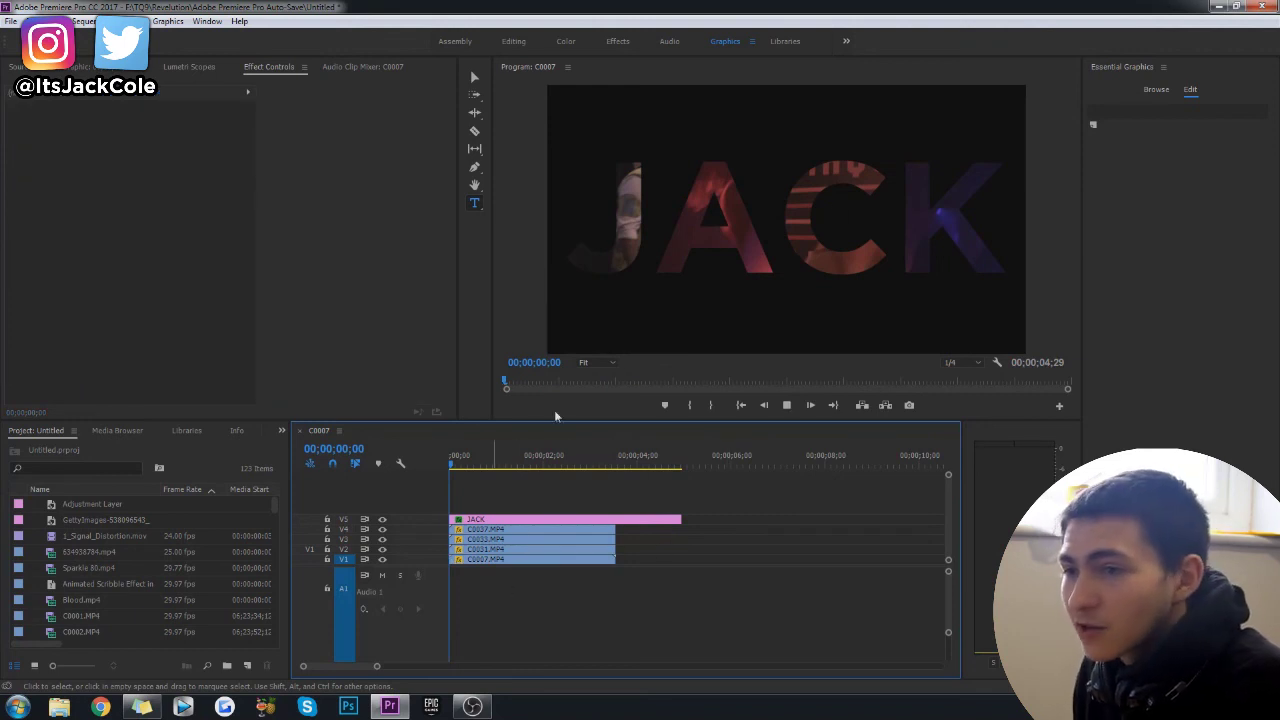
{"action": "key", "text": "space"}
{"action": "key", "text": "space"}
{"action": "left_click", "coordinate": [530, 558]}
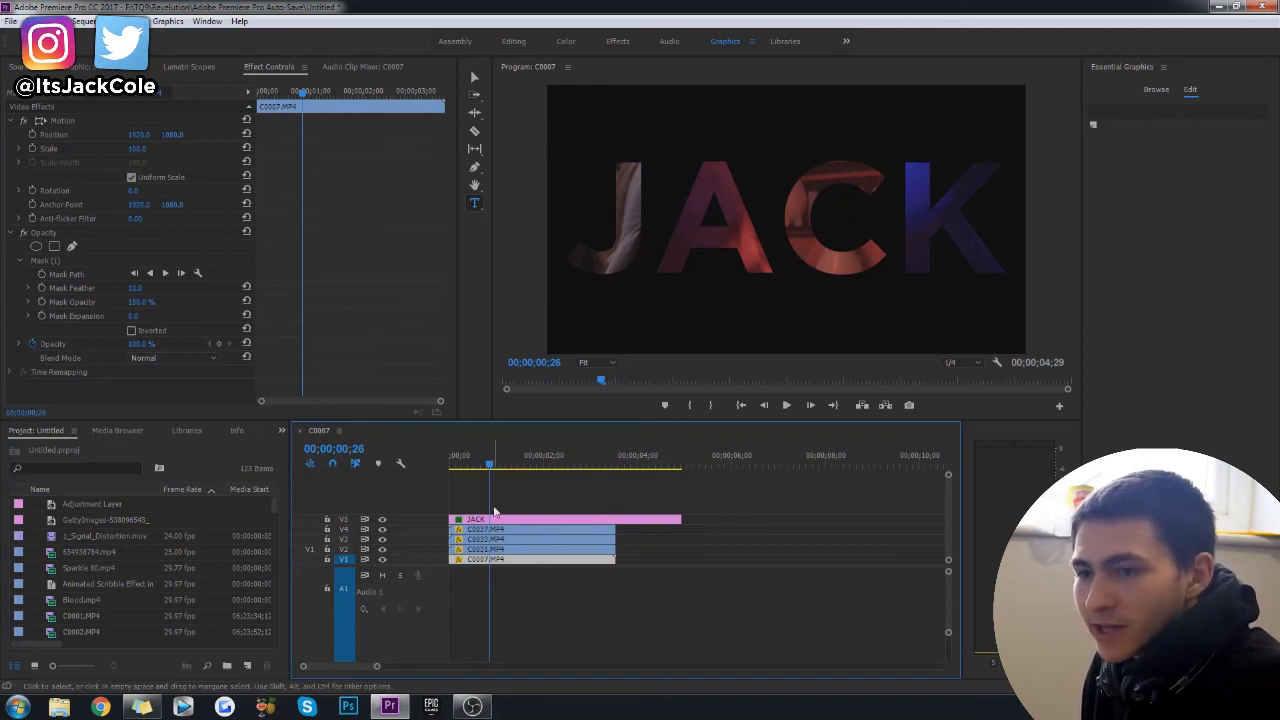
{"action": "key", "text": "Home"}
{"action": "key", "text": "space"}
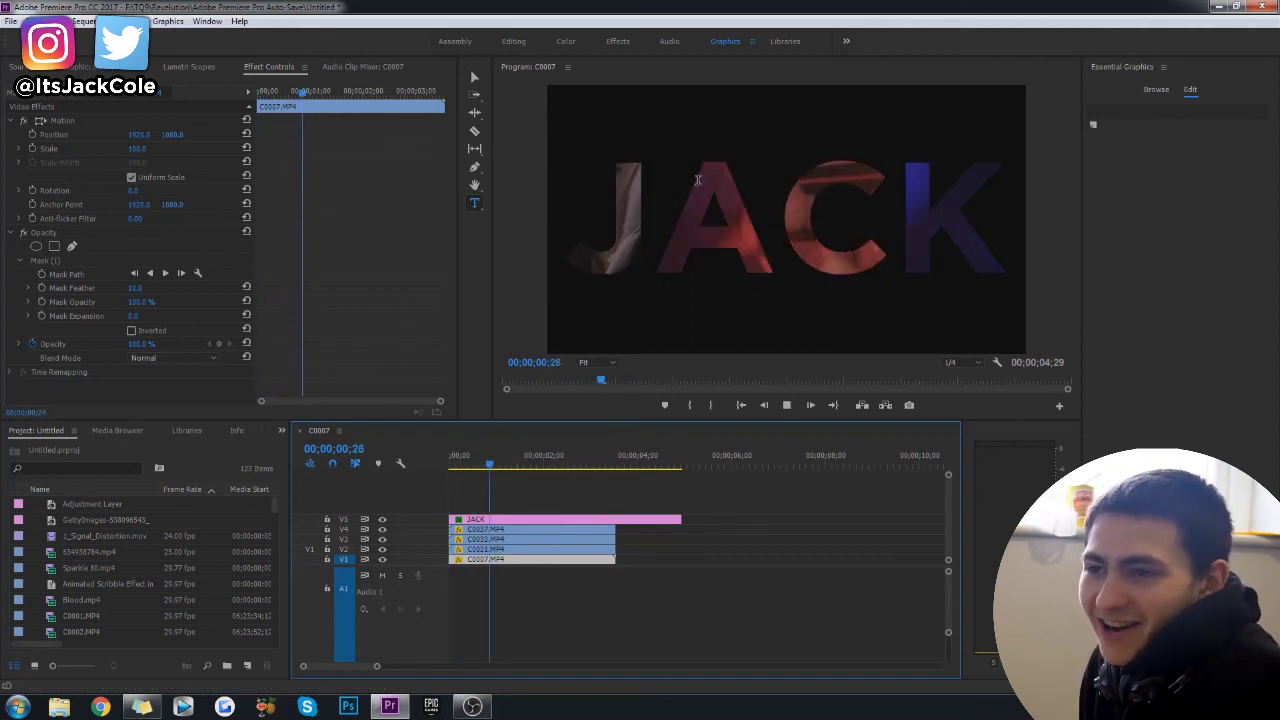
{"action": "key", "text": "space"}
{"action": "left_click", "coordinate": [474, 455]}
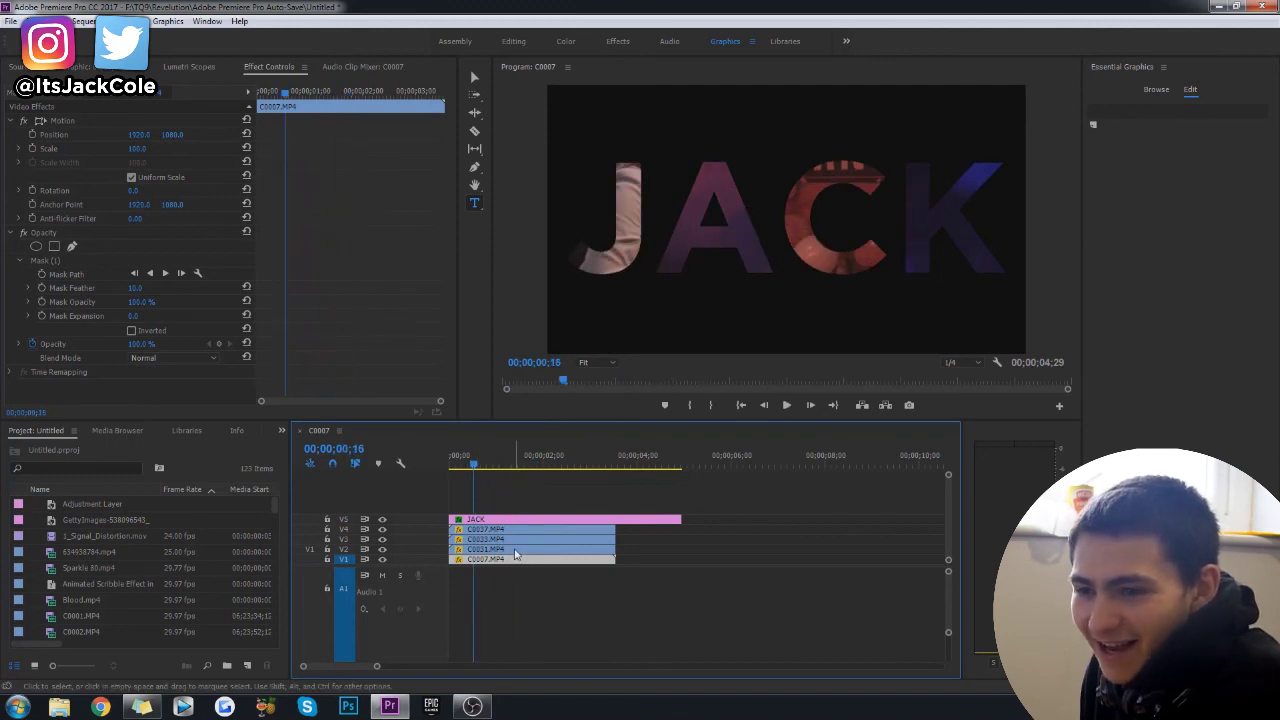
{"action": "left_click", "coordinate": [518, 539]}
{"action": "left_click_drag", "start_coordinate": [474, 455], "coordinate": [406, 467]}
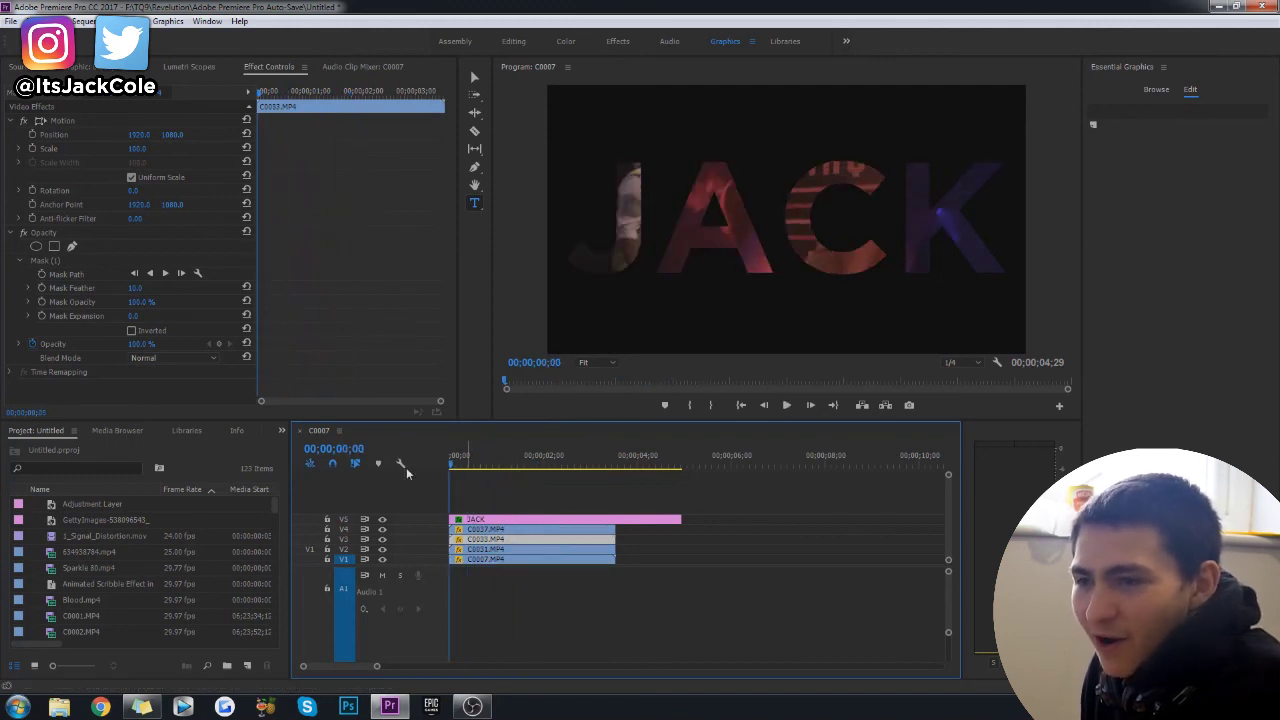
{"action": "key", "text": "space"}
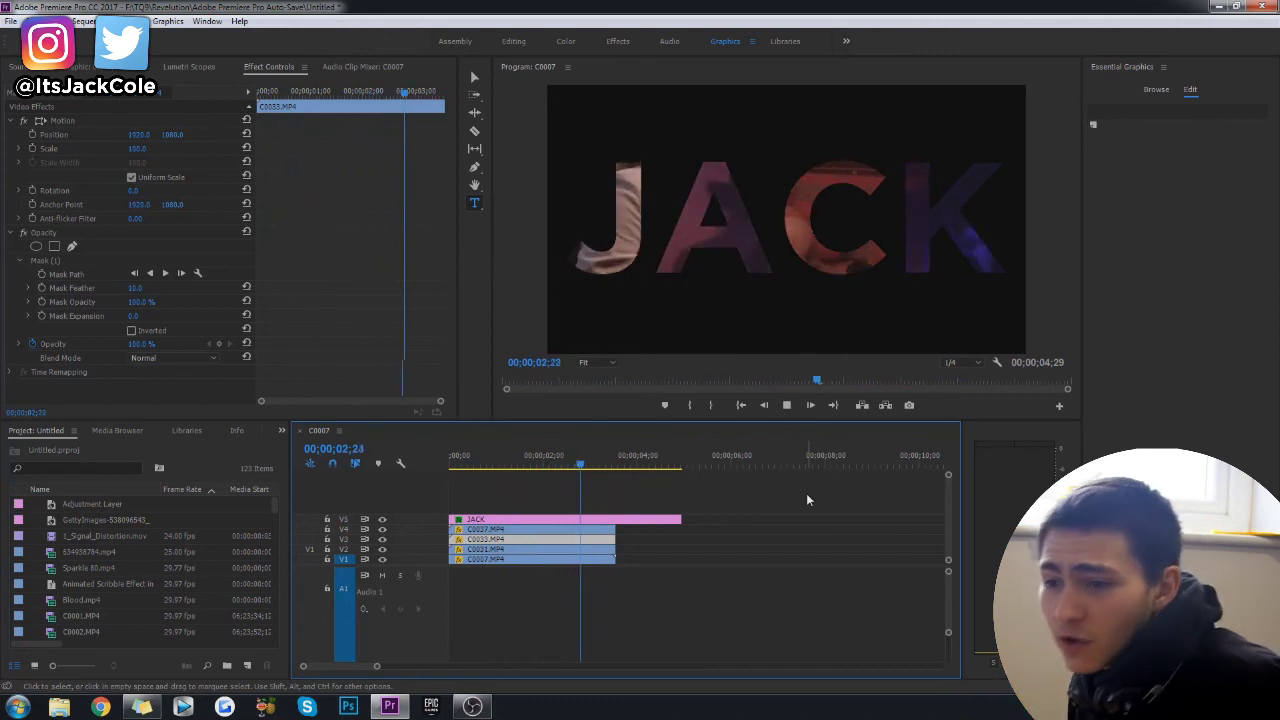
{"action": "key", "text": "space"}
{"action": "key", "text": "space"}
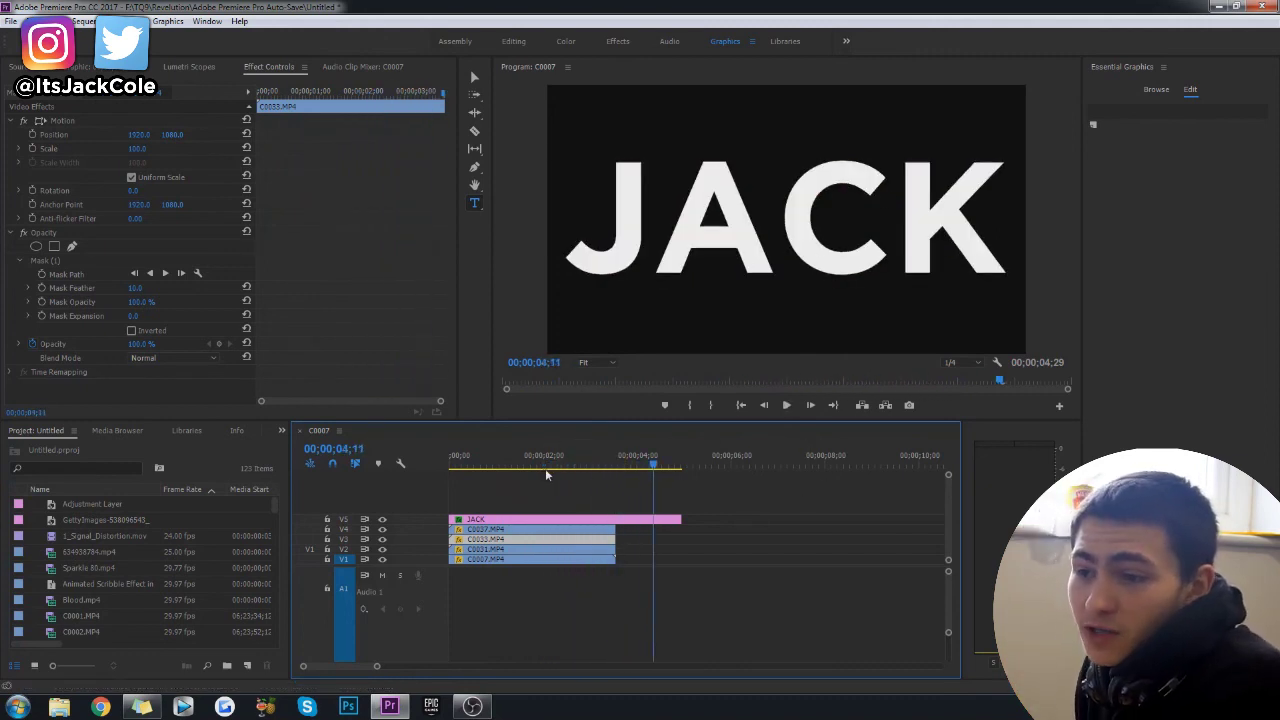
{"action": "key", "text": "Home"}
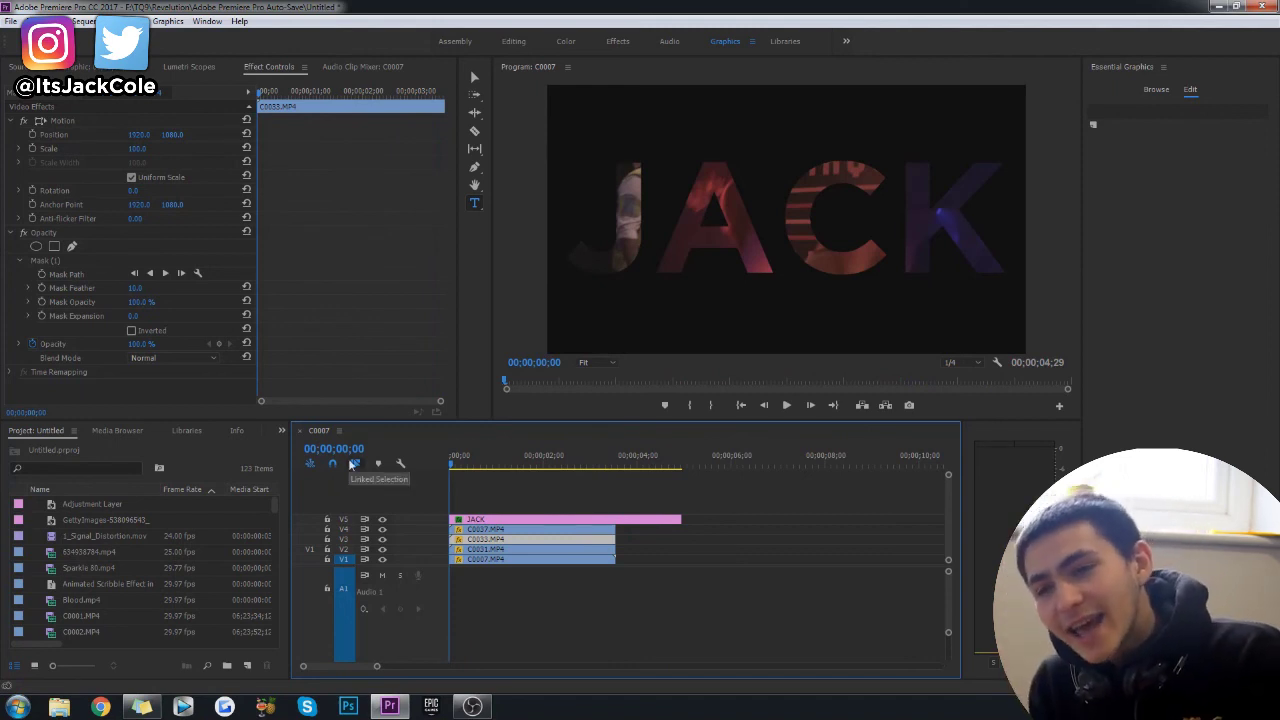